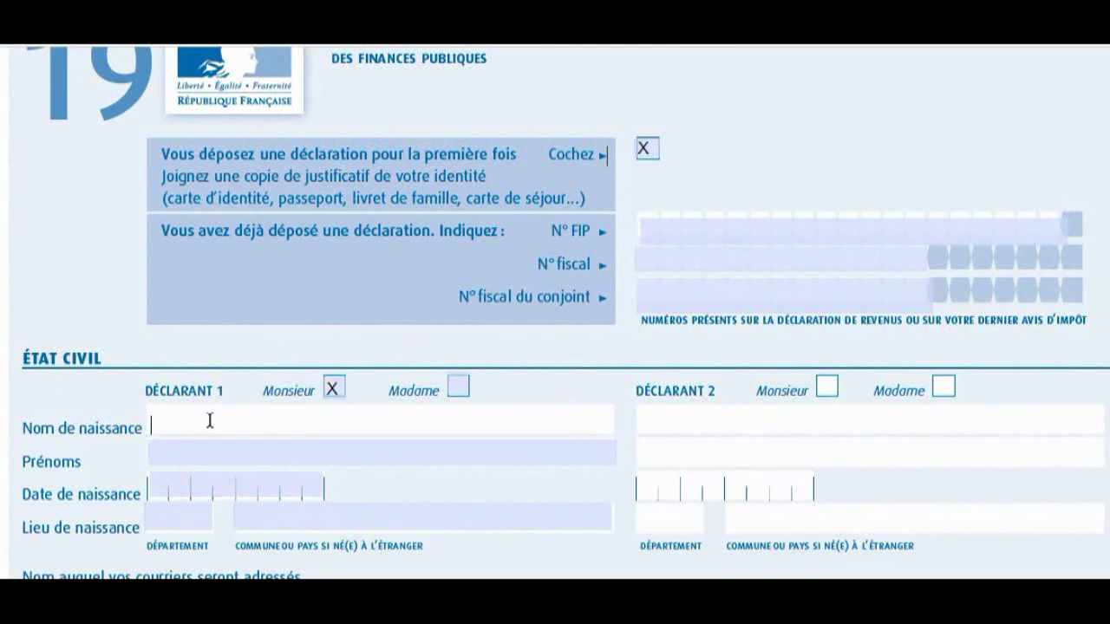
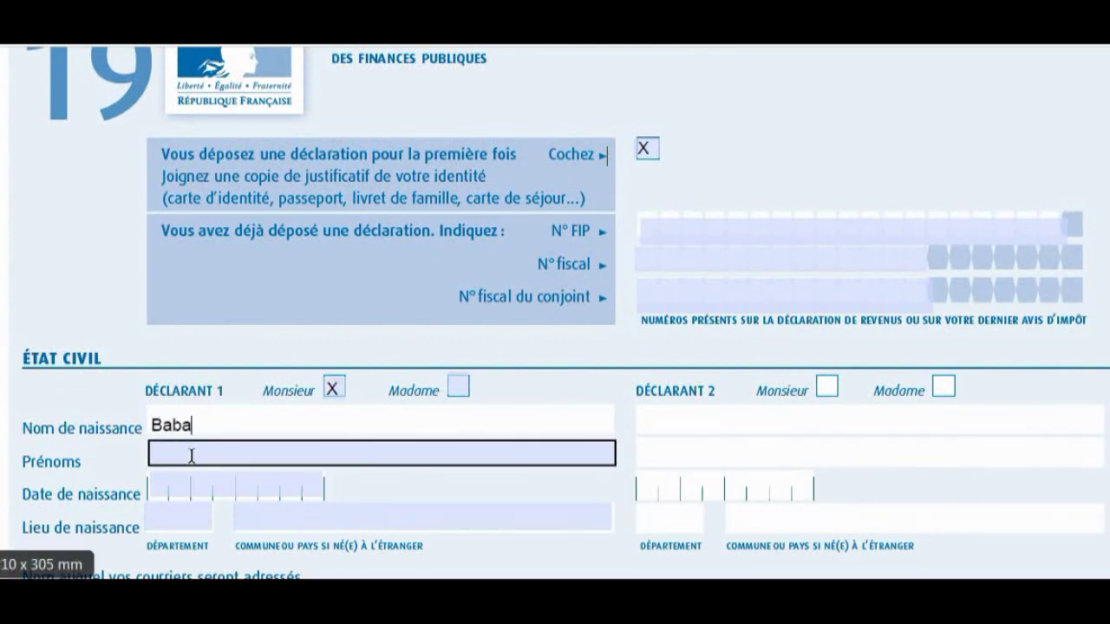
# Enter the first declarant's birth name, first names and birth date 01/01/1970.
pyautogui.click(191, 452)
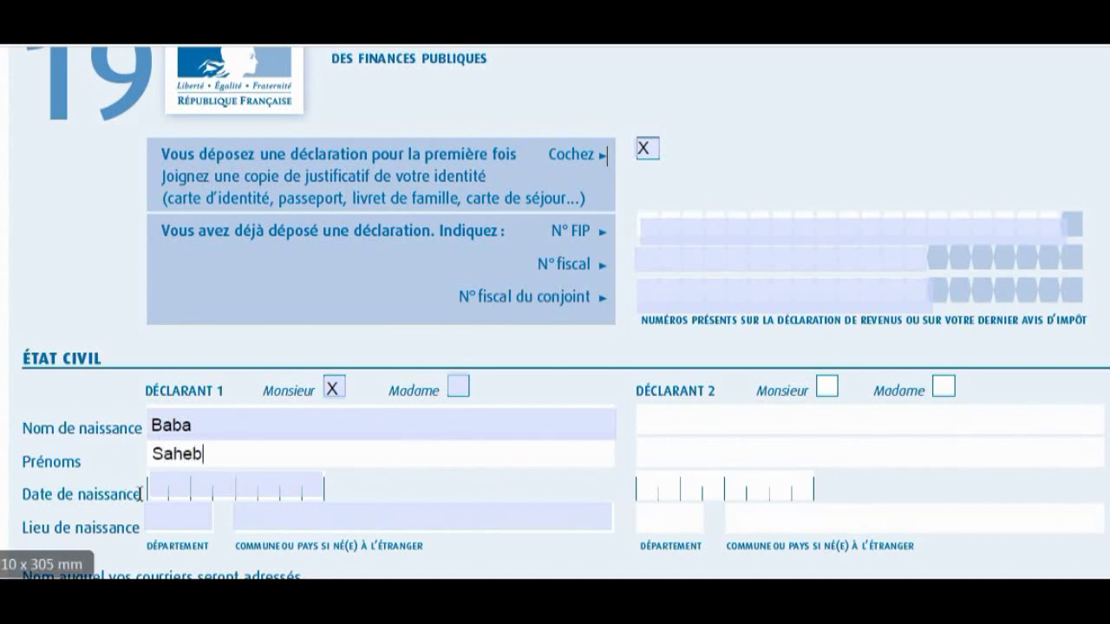
pyautogui.click(184, 494)
pyautogui.write('01/01/19')
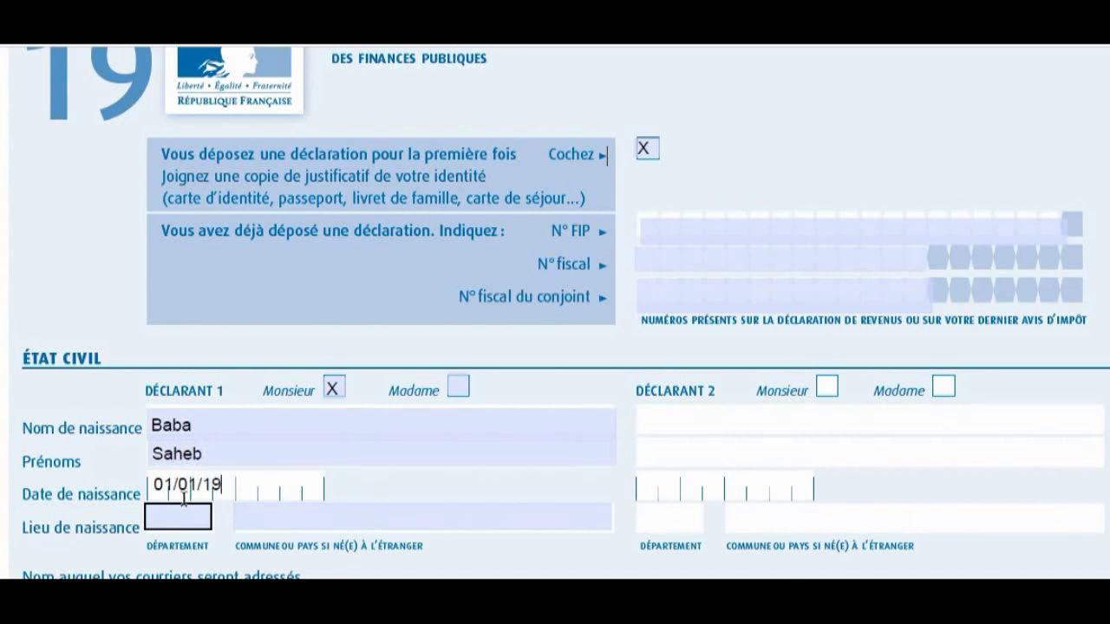
pyautogui.write('70')
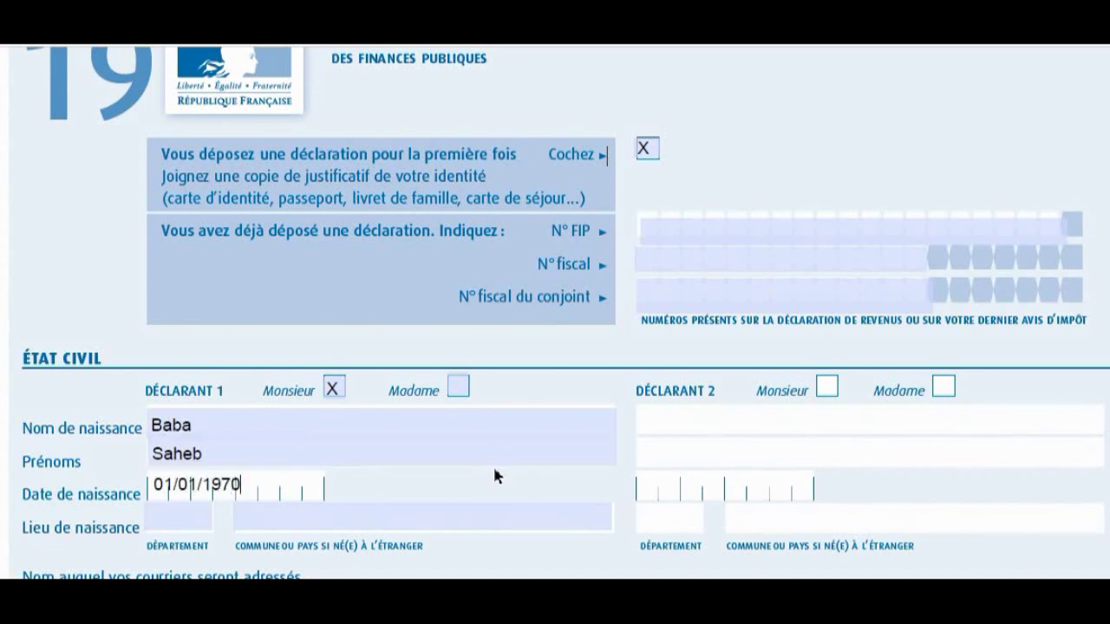
pyautogui.scroll(-2, 492, 464)
pyautogui.click(248, 425)
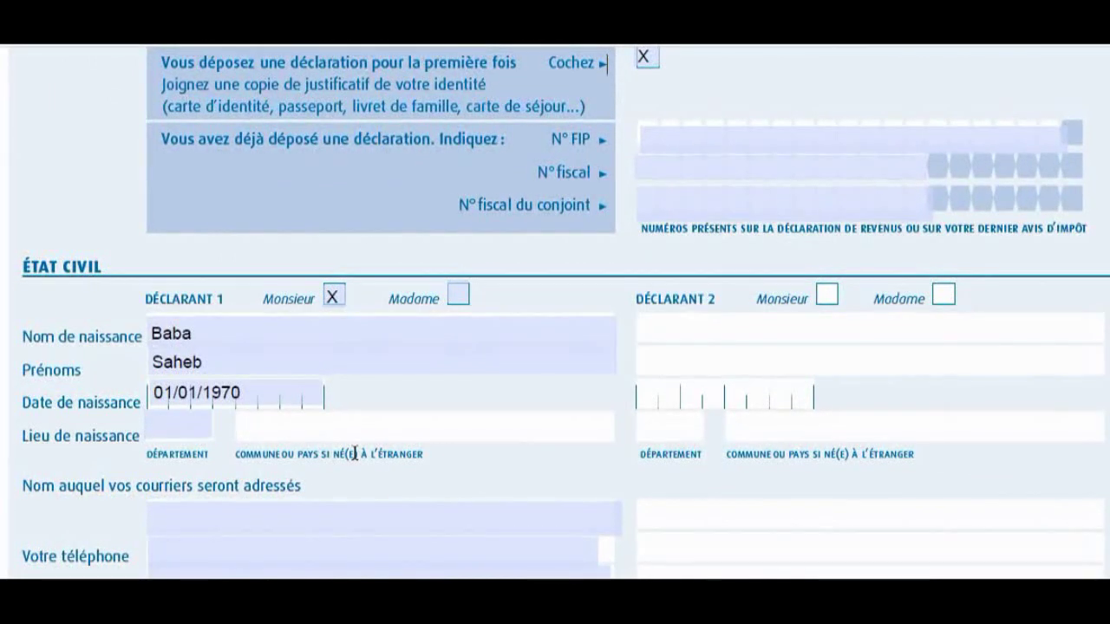
# Enter Népal as birthplace and fill in the name for postal mail.
pyautogui.write('Népal')
pyautogui.scroll(-4, 416, 371)
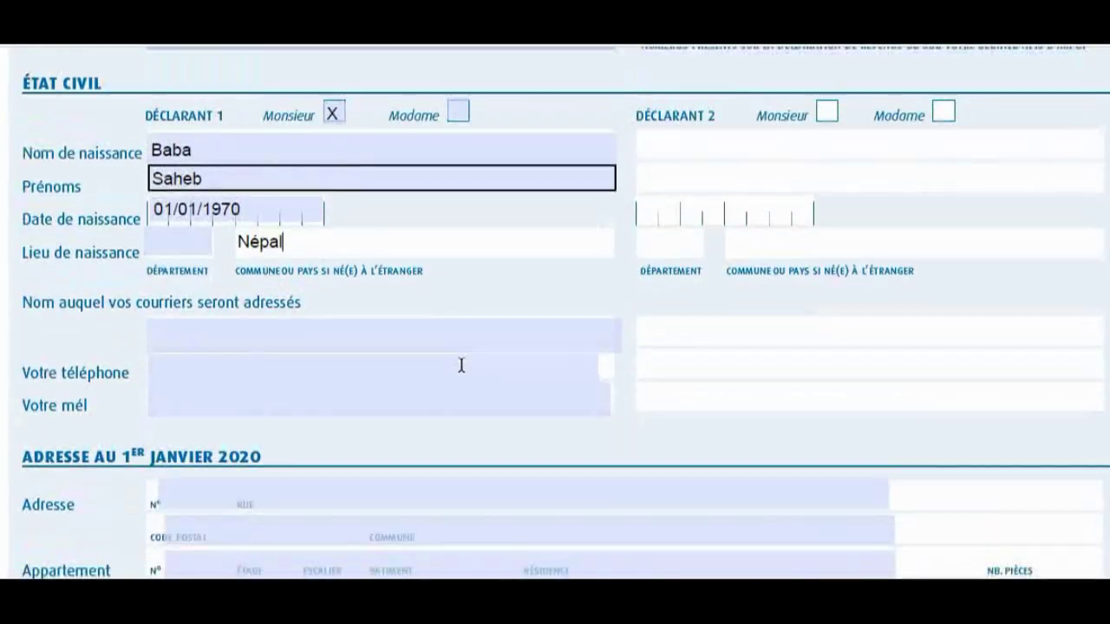
pyautogui.click(251, 334)
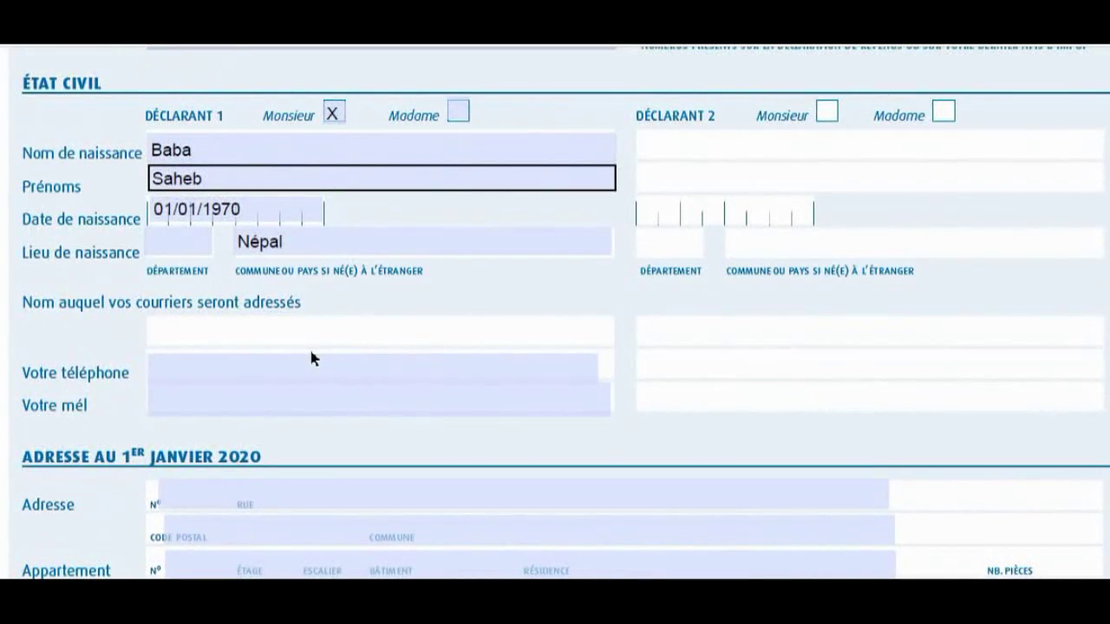
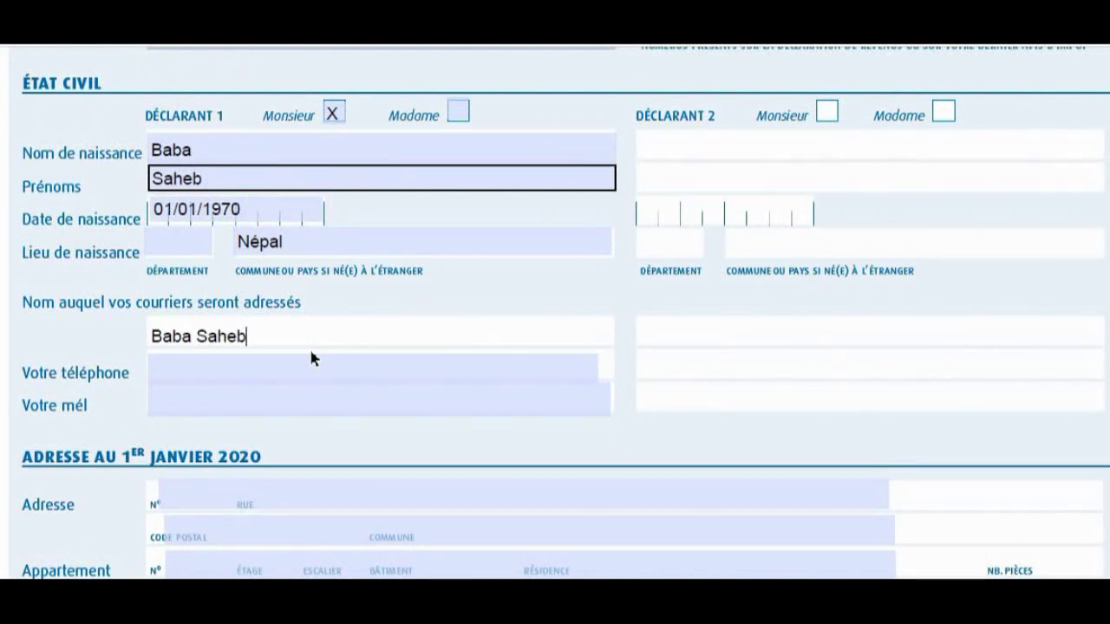
# Fill in the declarant's telephone number and e-mail address.
pyautogui.click(234, 368)
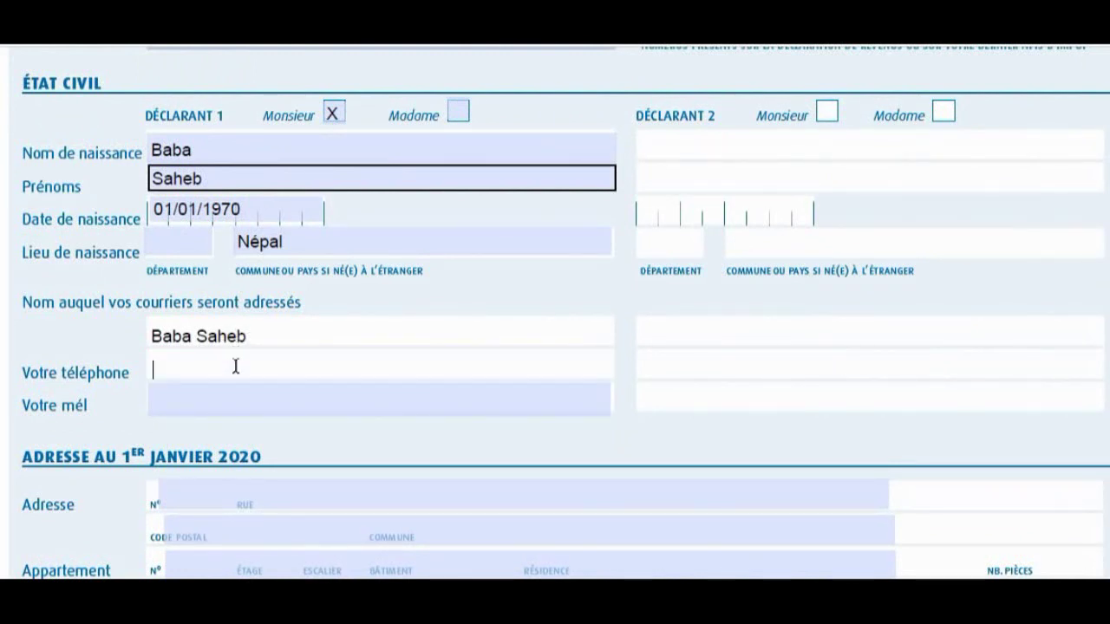
pyautogui.write('07 00 00 ')
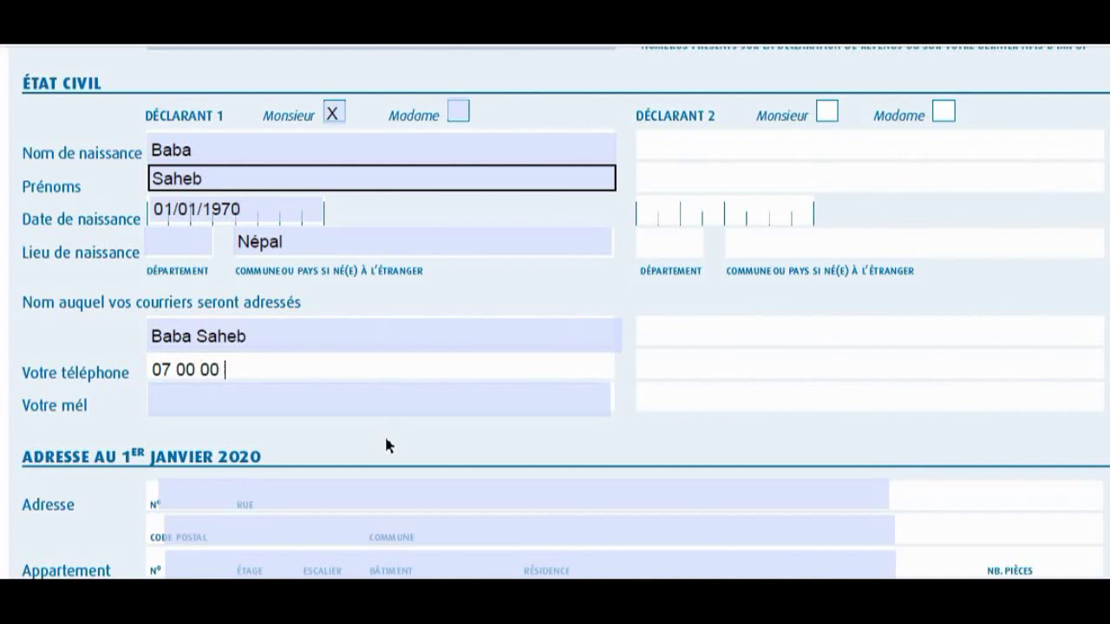
pyautogui.write('00 00')
pyautogui.click(282, 404)
pyautogui.click(273, 404)
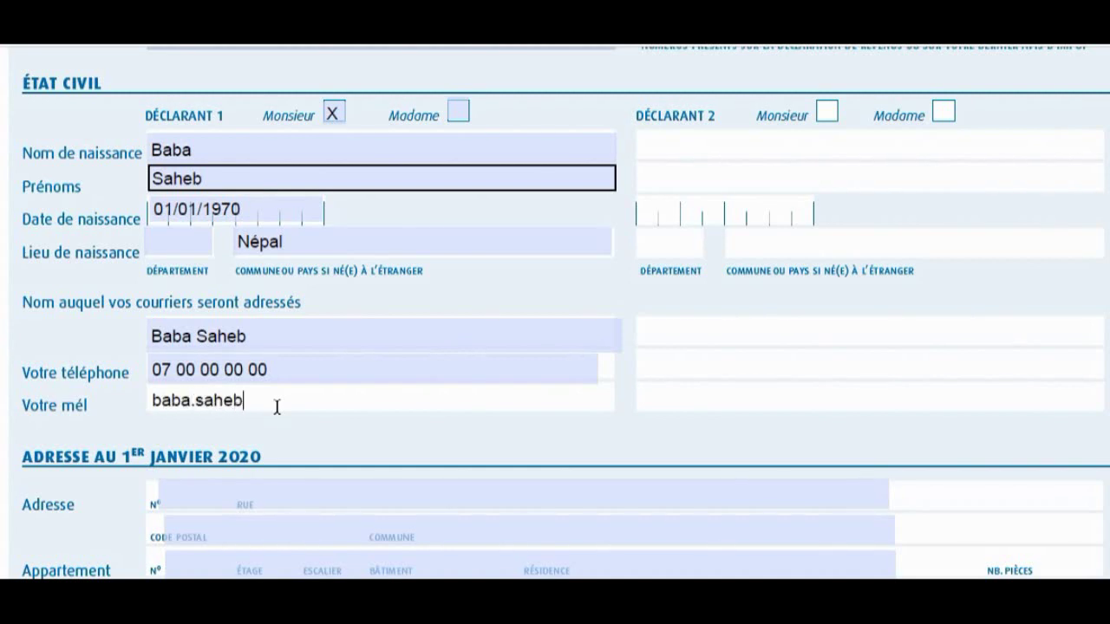
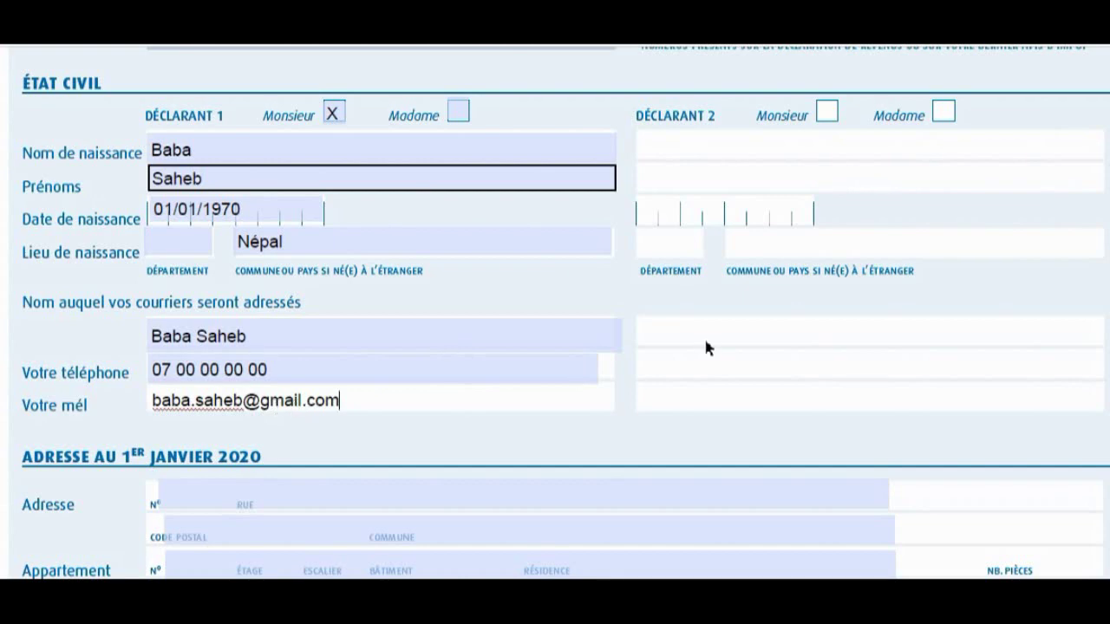
pyautogui.scroll(-3, 705, 341)
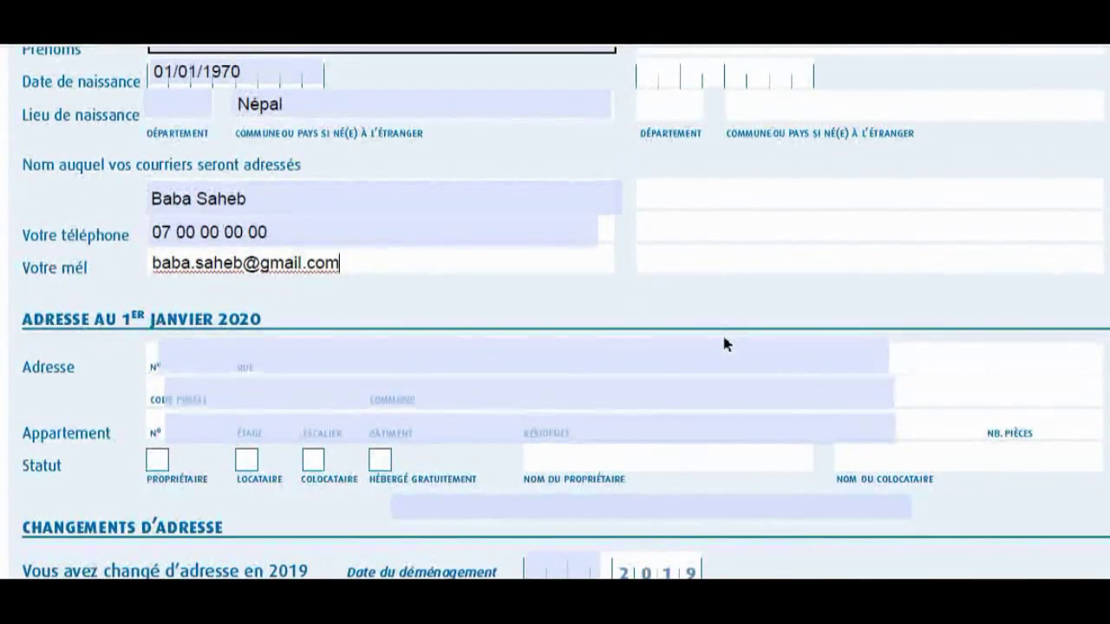
pyautogui.scroll(4, 876, 330)
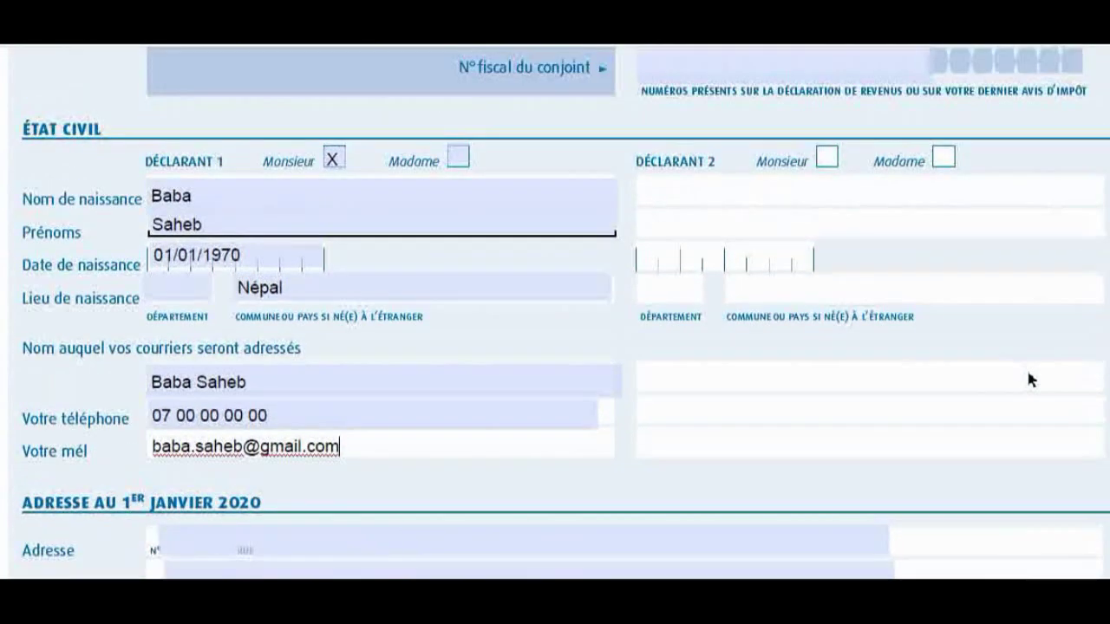
pyautogui.scroll(1, 1028, 379)
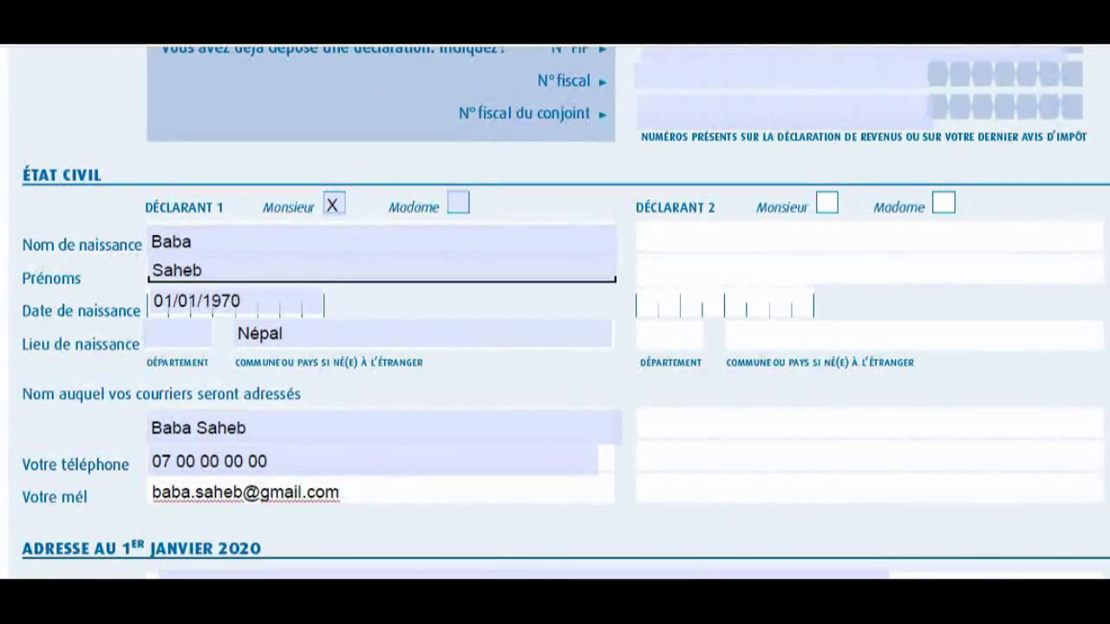
pyautogui.moveTo(633, 202); pyautogui.dragTo(1092, 524)
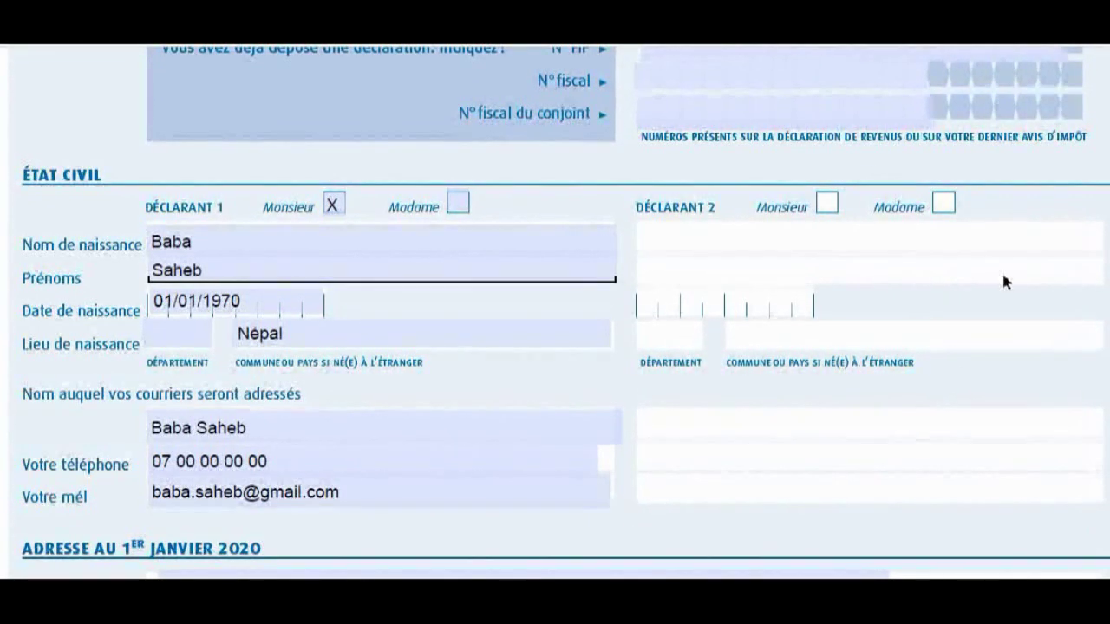
pyautogui.scroll(-5, 997, 279)
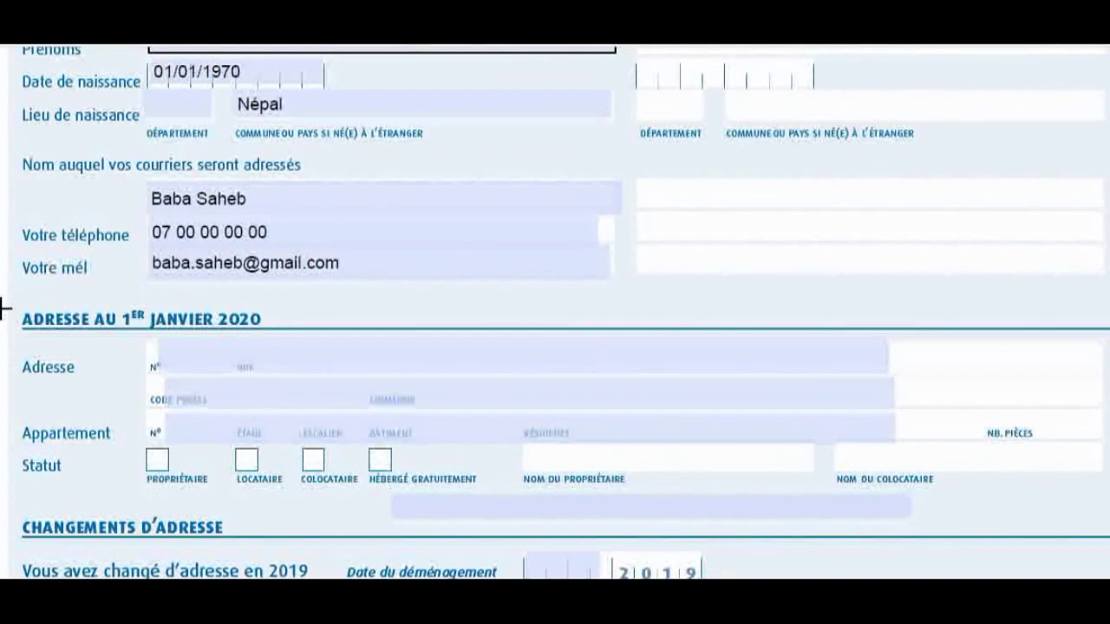
# Enter the street number, street name and postal code of the 1 January 2020 address.
pyautogui.moveTo(8, 305); pyautogui.dragTo(267, 334)
pyautogui.press('Escape')
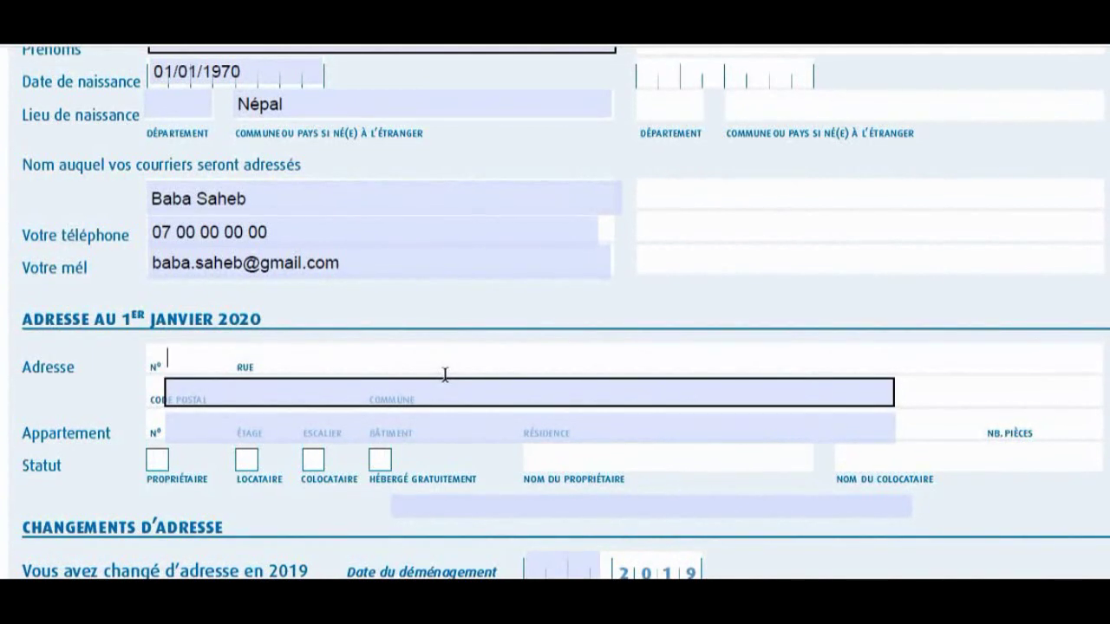
pyautogui.press('Tab')
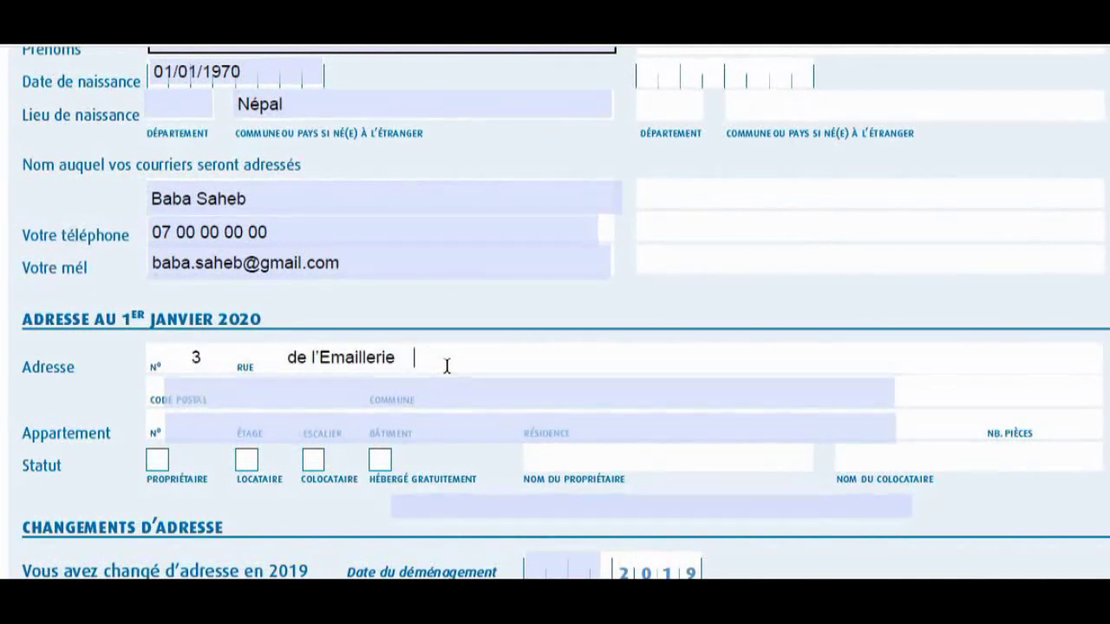
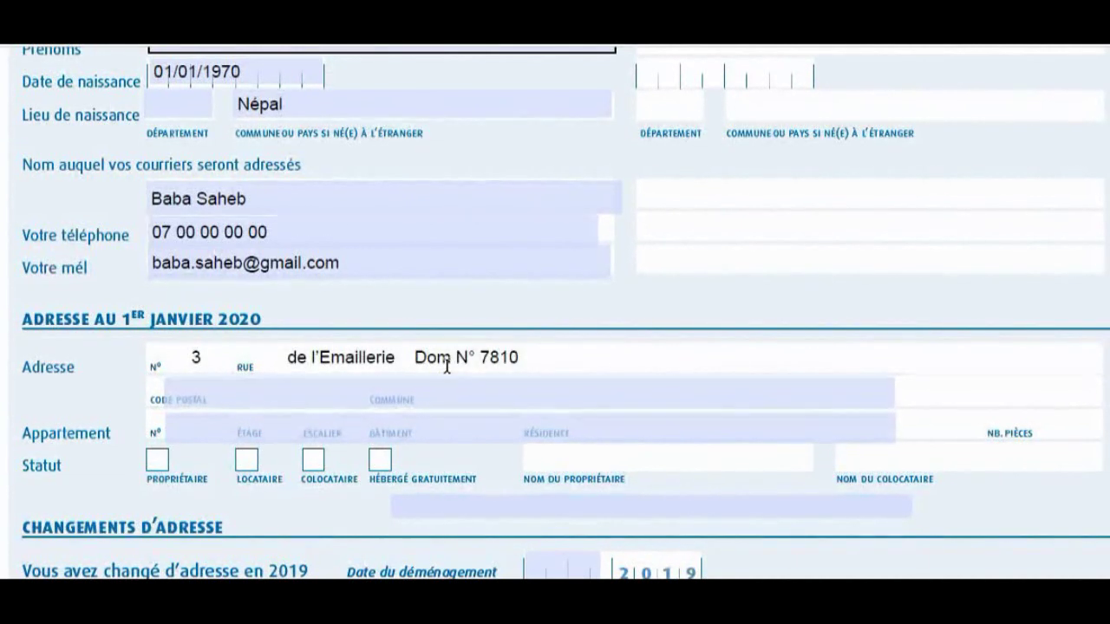
pyautogui.click(280, 387)
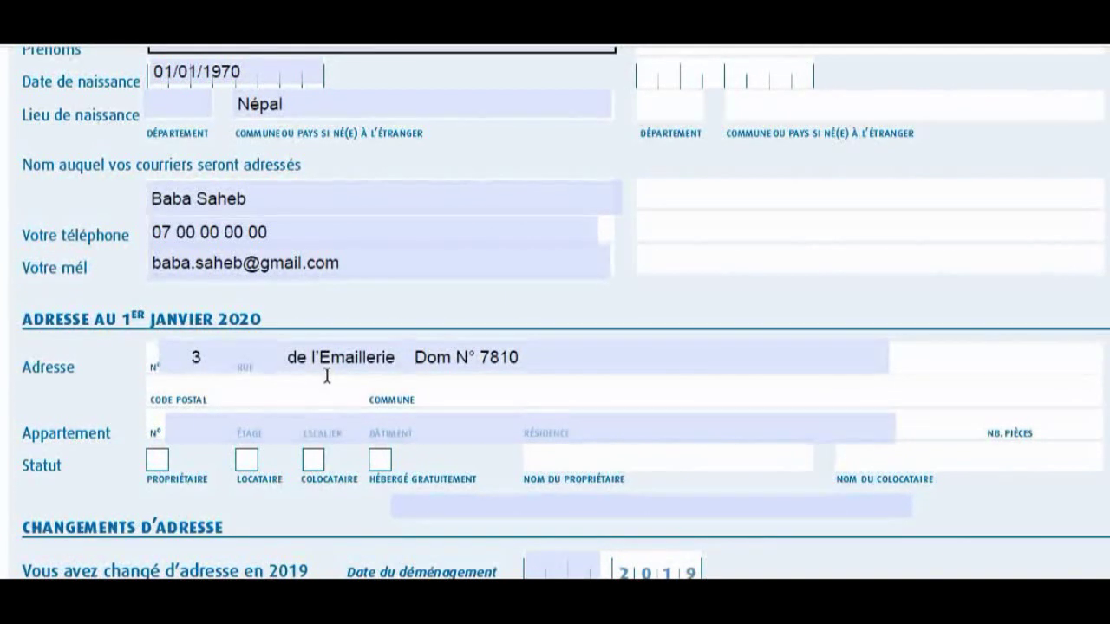
pyautogui.write('93200')
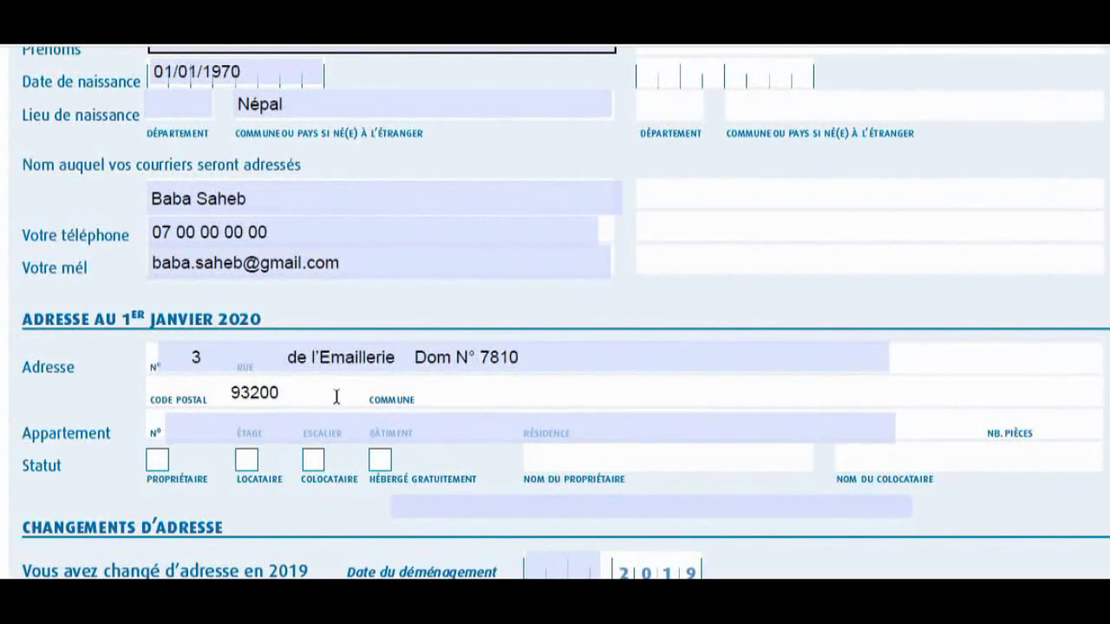
# Enter the town and add the note 'Domiciliation Associative Dom'Asile' below the housing status.
pyautogui.click(453, 398)
pyautogui.click(465, 393)
pyautogui.write('Saint Denis')
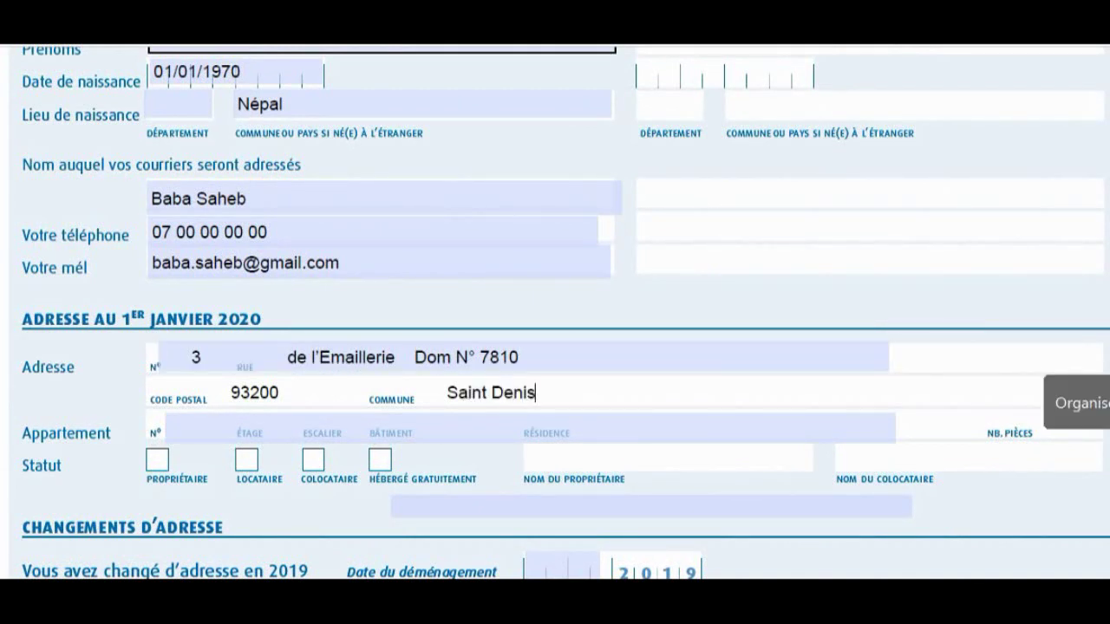
pyautogui.scroll(-3, 739, 403)
pyautogui.scroll(-1, 741, 398)
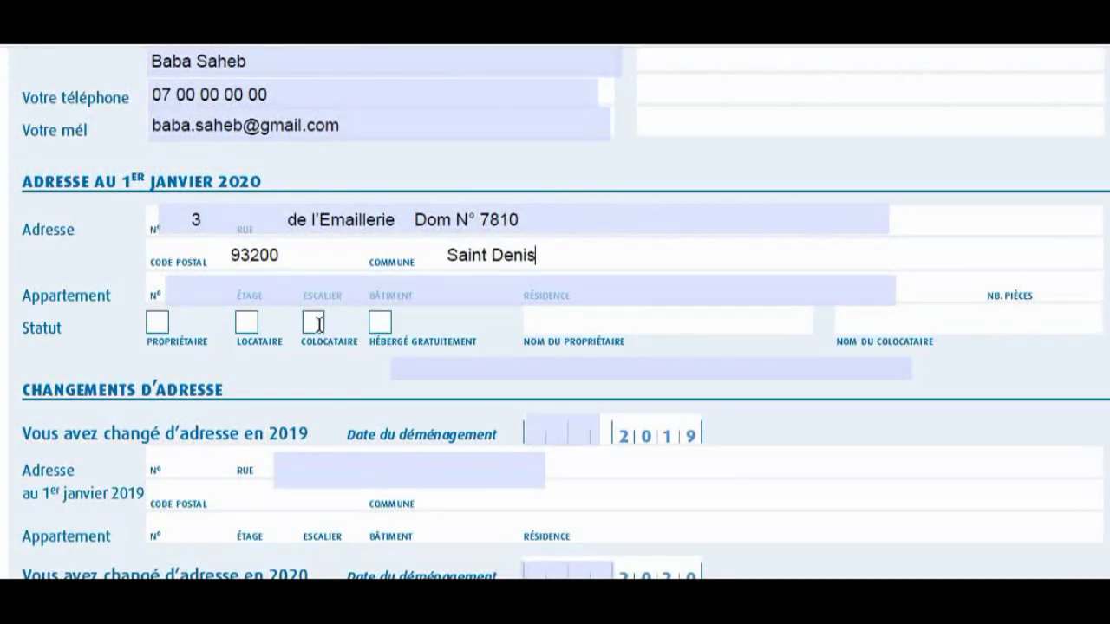
pyautogui.click(511, 369)
pyautogui.write('Domiciliation Assoc')
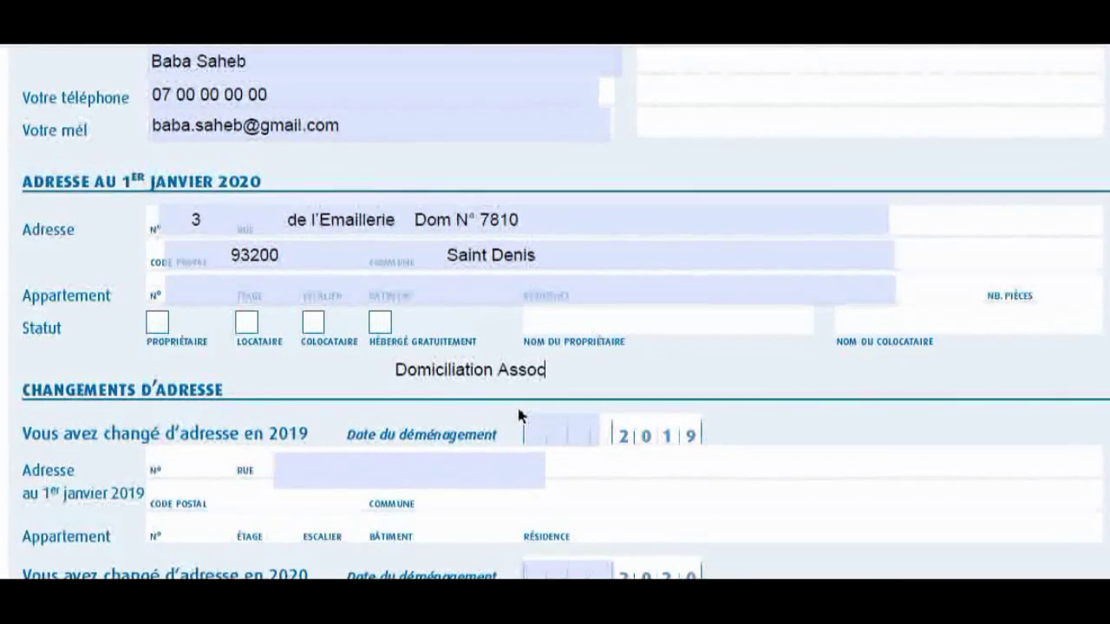
pyautogui.write('iative   D')
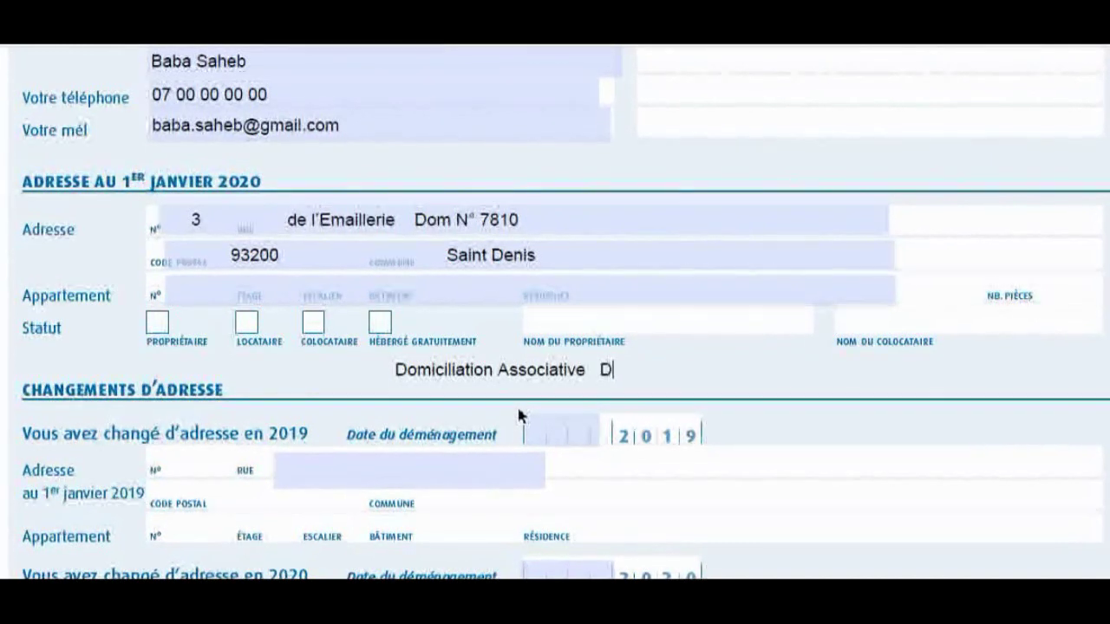
pyautogui.write("om'Asile")
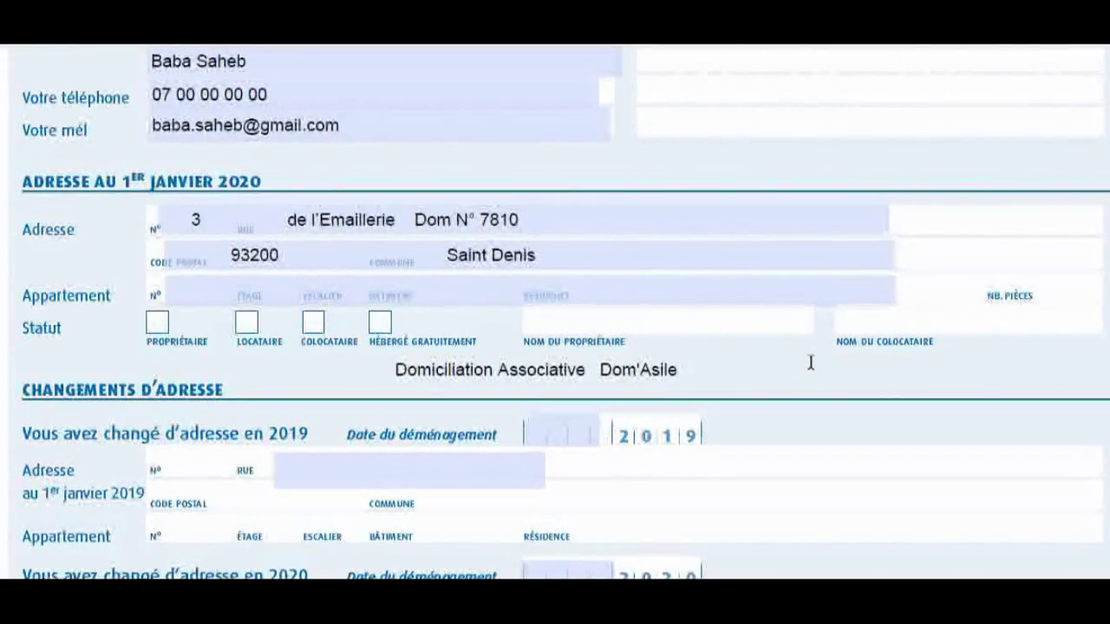
# Enter the 2019 move date 12/06 and 'old address' as the 2019 street.
pyautogui.scroll(-2, 821, 361)
pyautogui.scroll(-1, 821, 368)
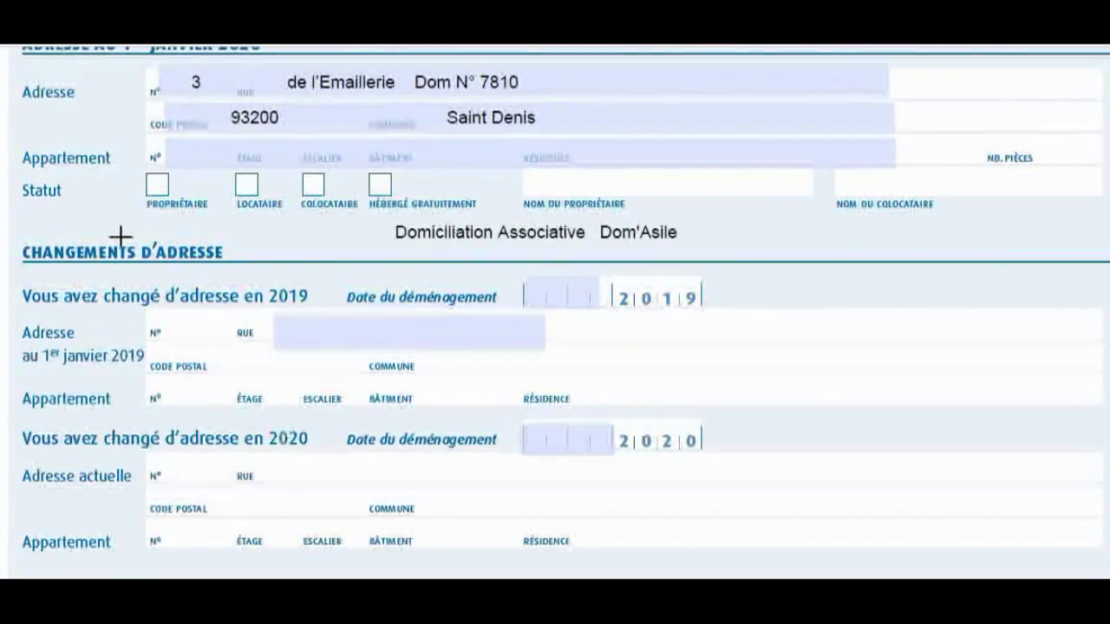
pyautogui.moveTo(12, 237); pyautogui.dragTo(239, 266)
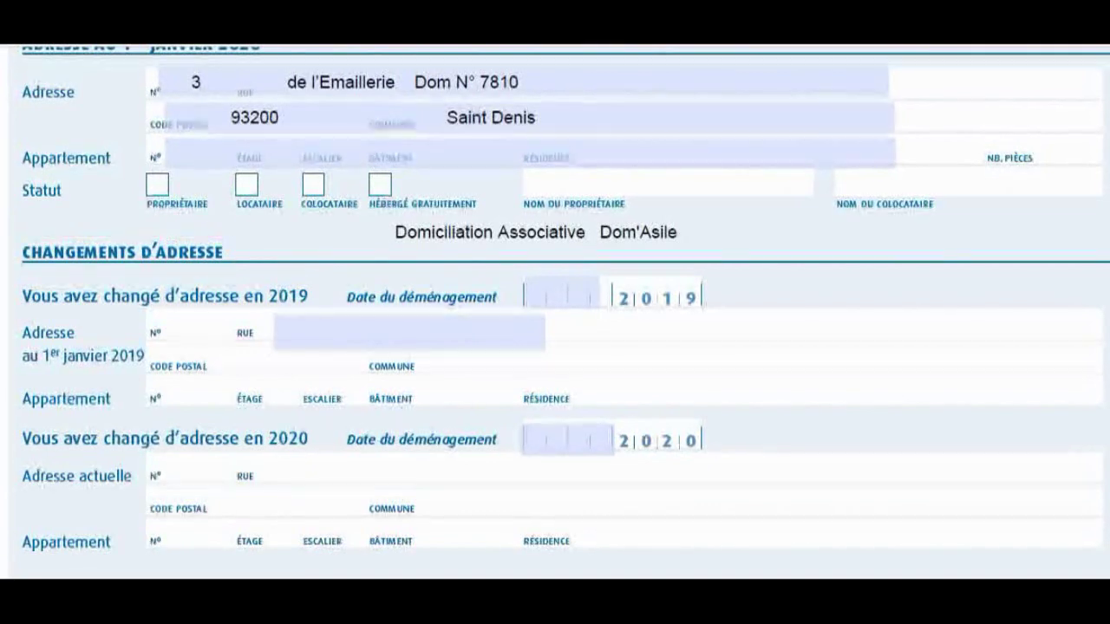
pyautogui.click(531, 297)
pyautogui.write('12/ 06')
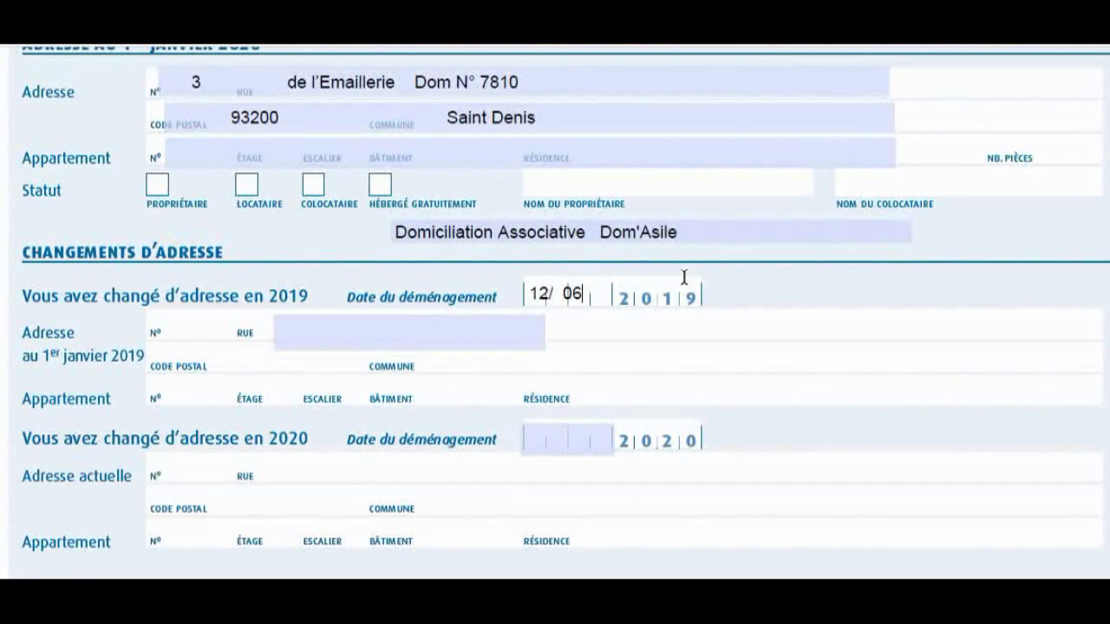
pyautogui.click(305, 335)
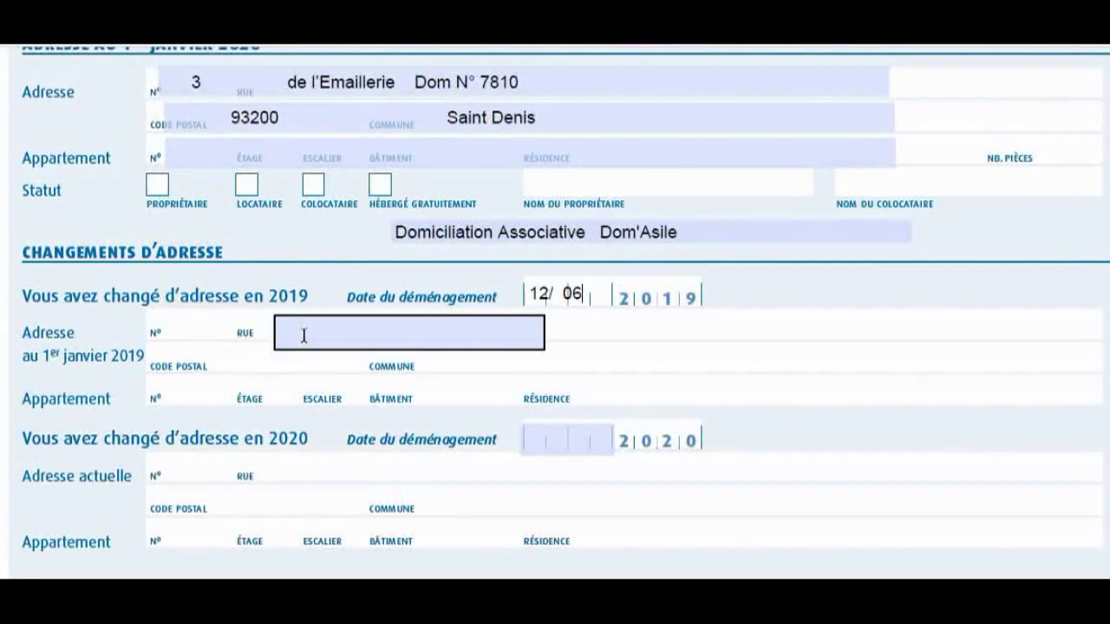
pyautogui.click(305, 336)
pyautogui.write('old')
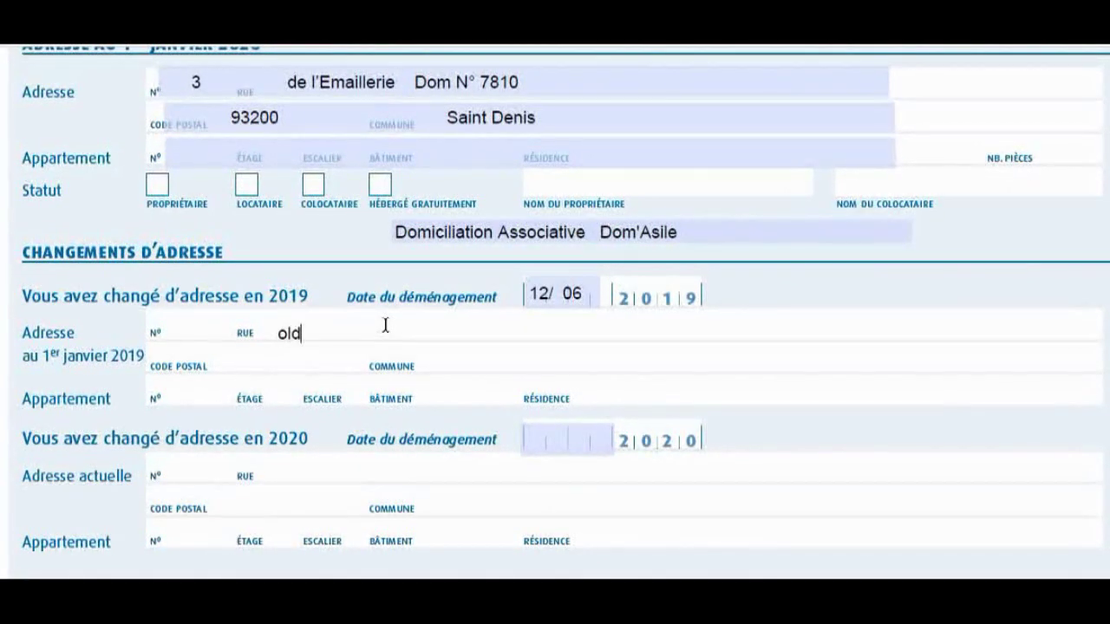
pyautogui.write(' address')
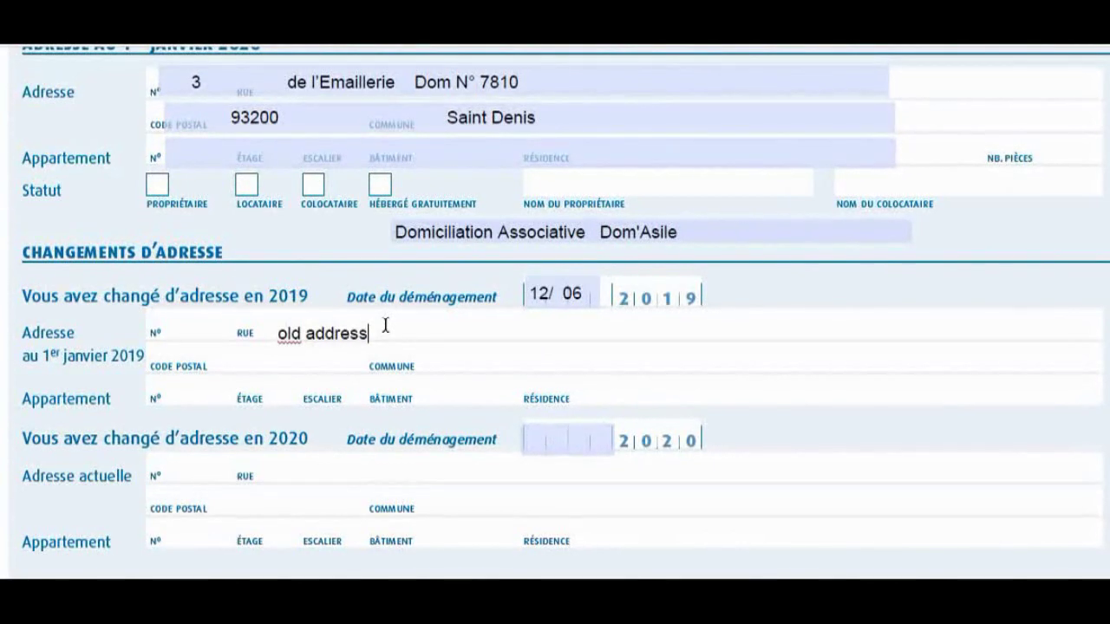
# Set the 2020 moving date to 10/01, briefly framing the current address rows.
pyautogui.scroll(-1, 572, 331)
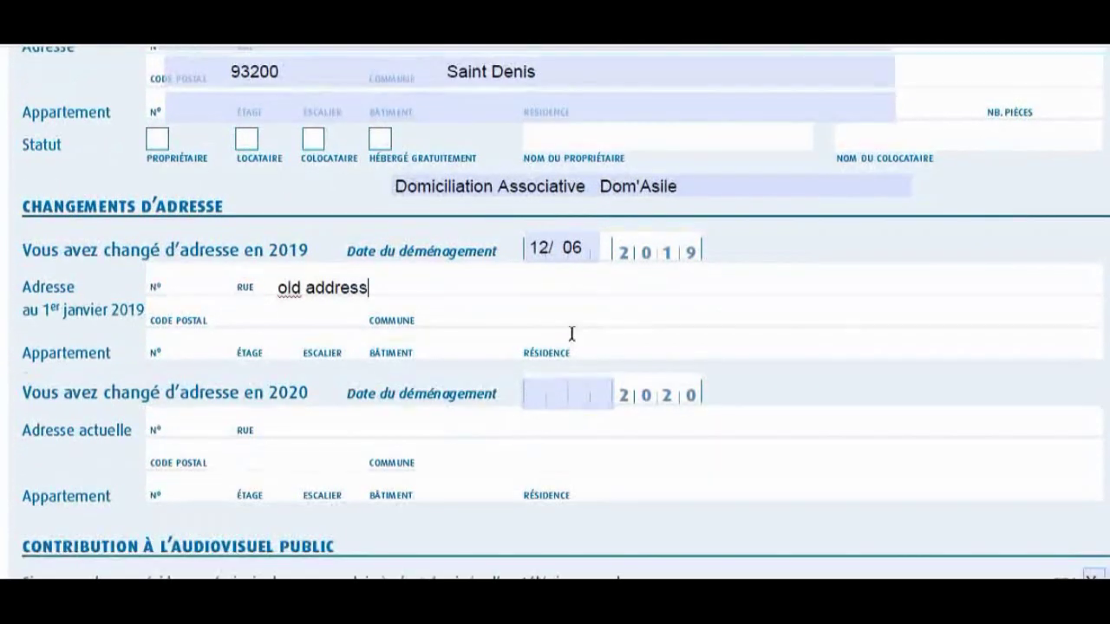
pyautogui.scroll(-2, 606, 333)
pyautogui.scroll(-1, 607, 339)
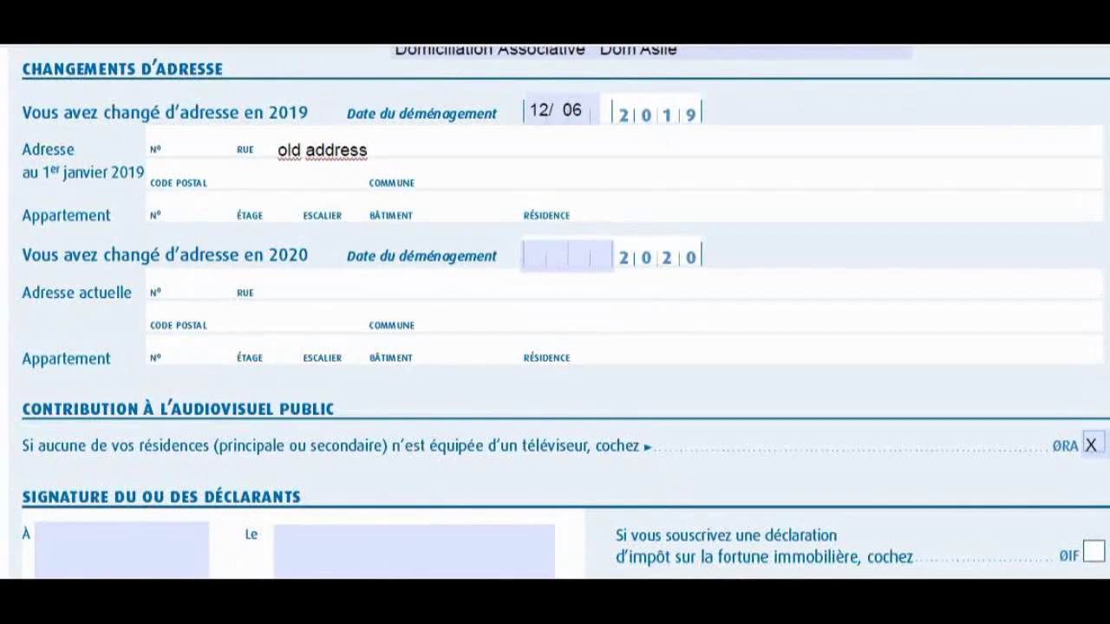
pyautogui.moveTo(15, 239); pyautogui.dragTo(310, 273)
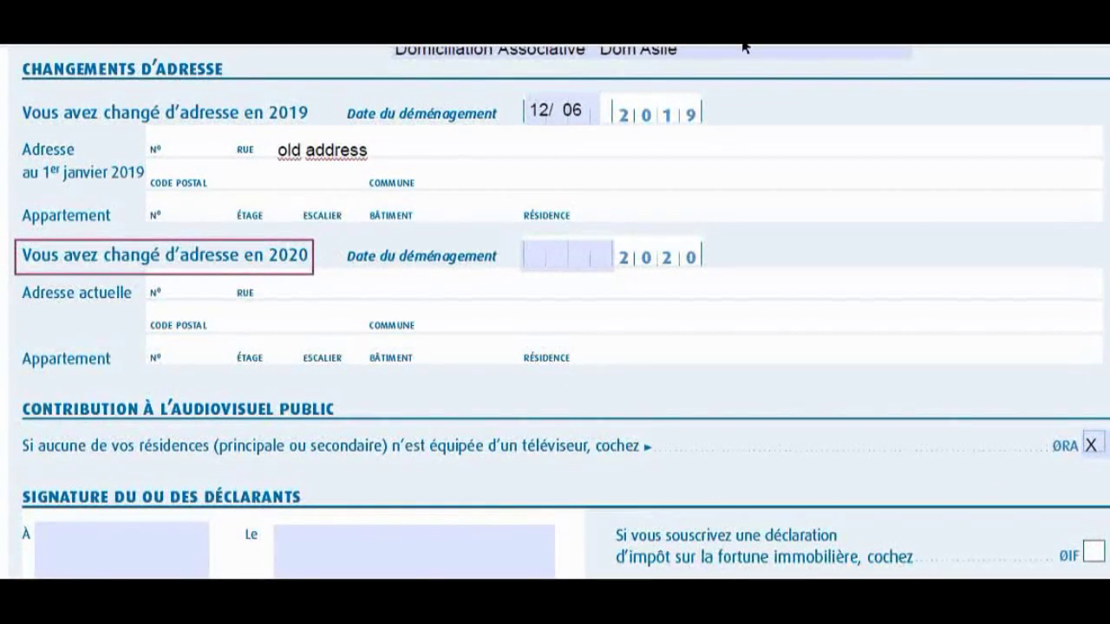
pyautogui.click(548, 256)
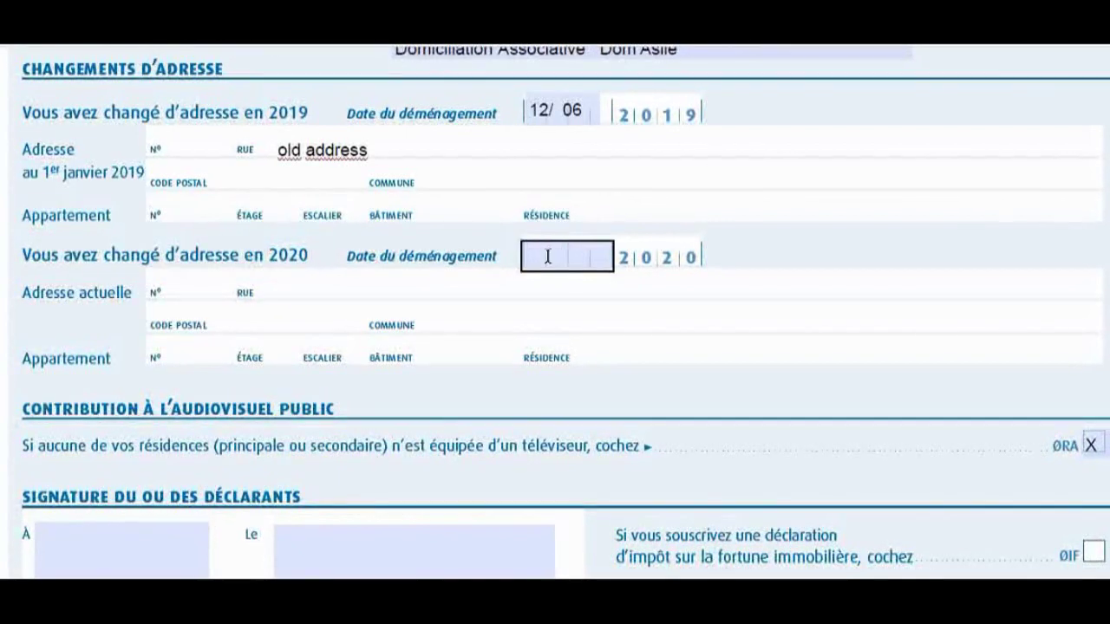
pyautogui.write('10/01')
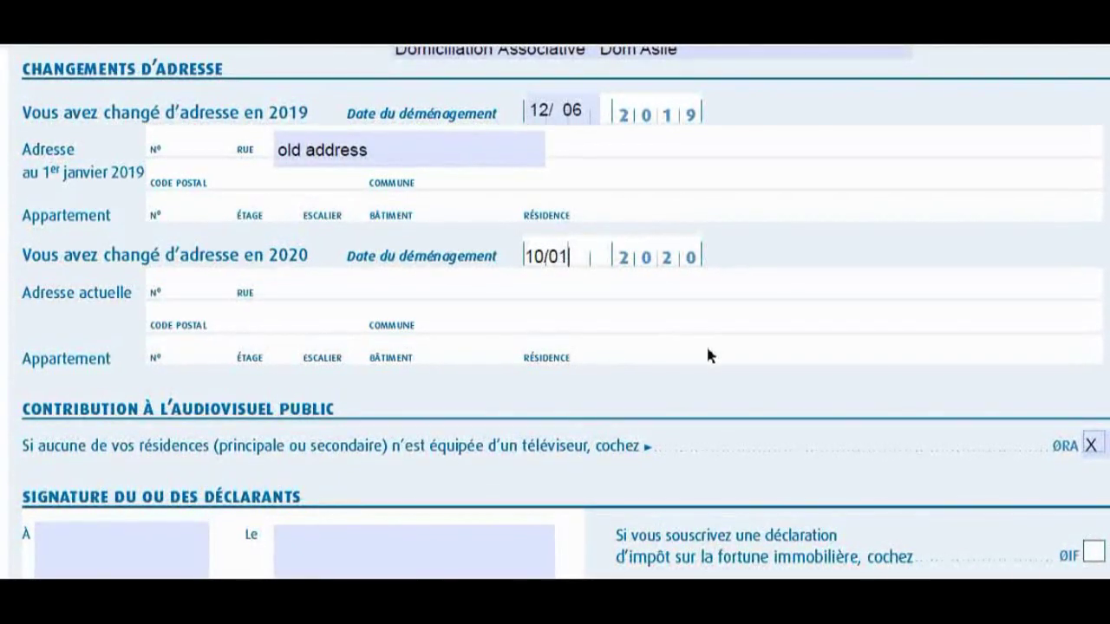
pyautogui.press('Tab')
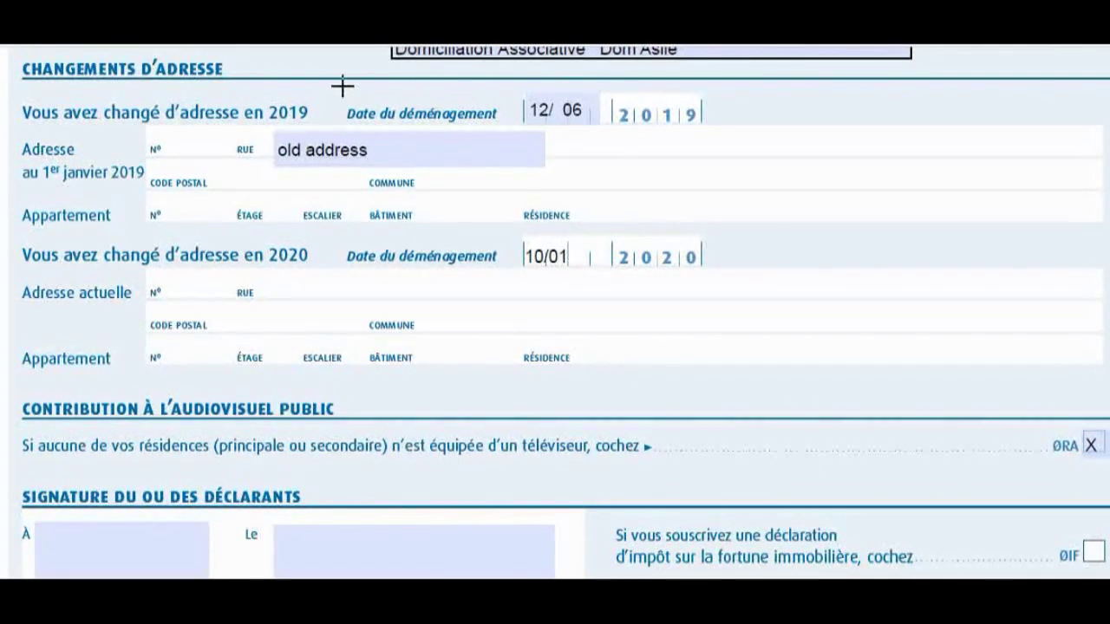
pyautogui.moveTo(365, 281); pyautogui.dragTo(749, 339)
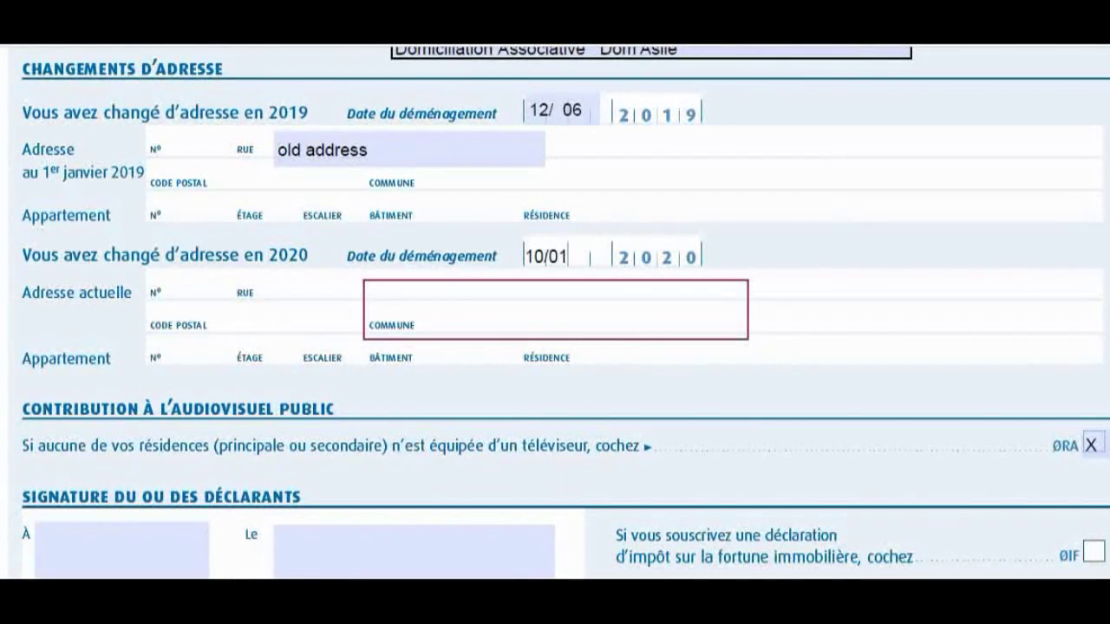
pyautogui.press('Escape')
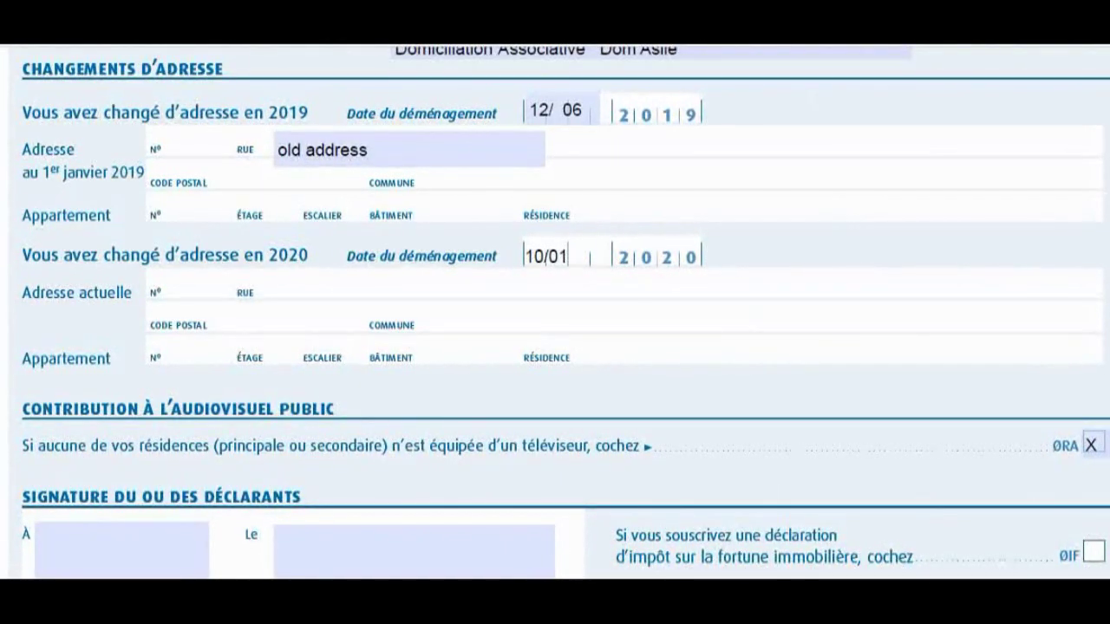
pyautogui.scroll(-2, 867, 230)
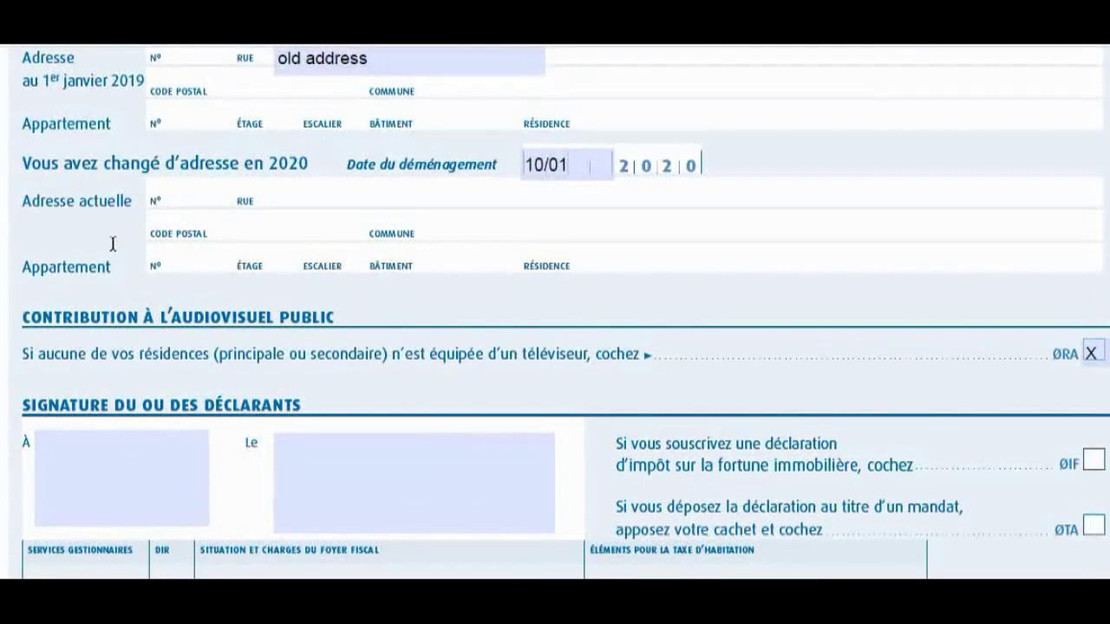
# Fill the signature block with 20/05/2020 in the À field and Saint Denis in Le.
pyautogui.moveTo(14, 300)
pyautogui.mouseDown()
pyautogui.moveTo(26, 324)
pyautogui.moveTo(322, 345)
pyautogui.moveTo(367, 329)
pyautogui.moveTo(144, 345)
pyautogui.moveTo(352, 338)
pyautogui.mouseUp()
pyautogui.scroll(-3, 905, 200)
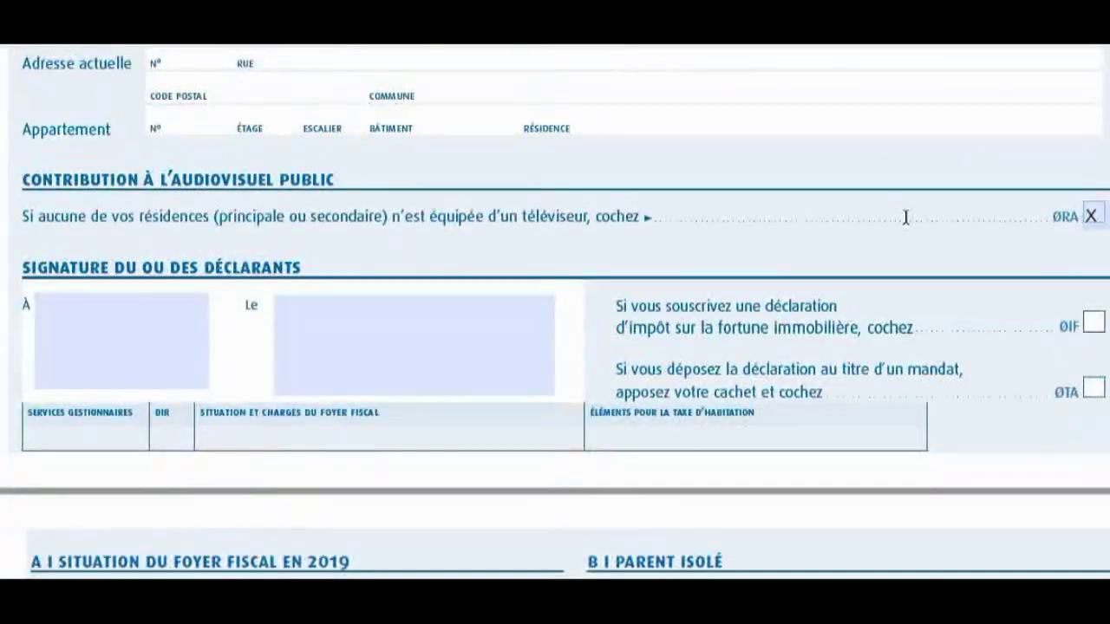
pyautogui.scroll(-1, 904, 217)
pyautogui.click(130, 295)
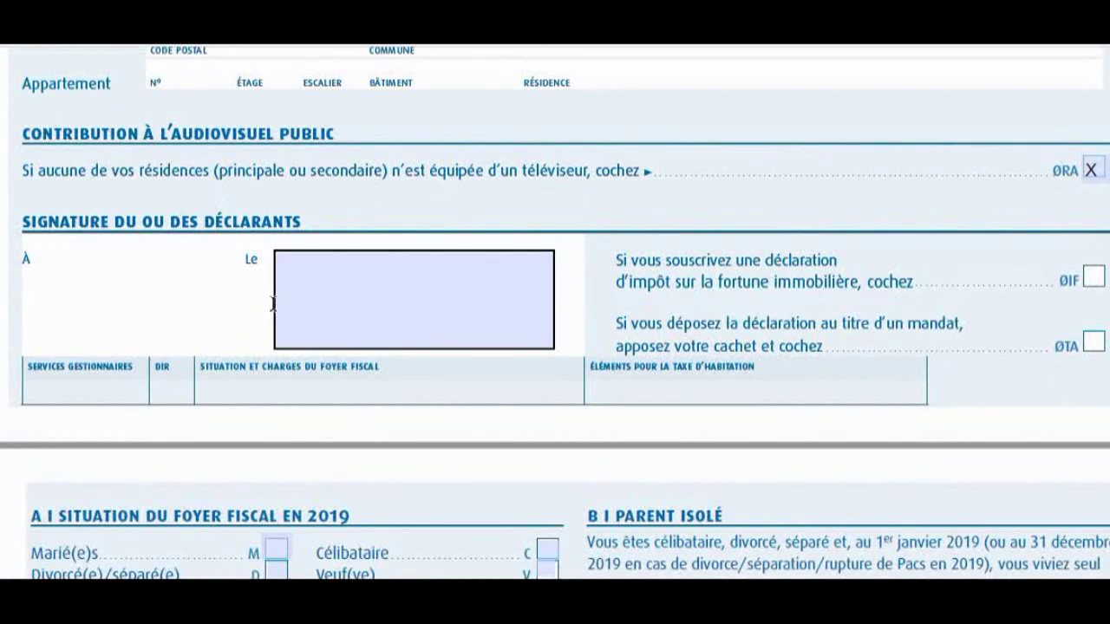
pyautogui.write('20/05/2020')
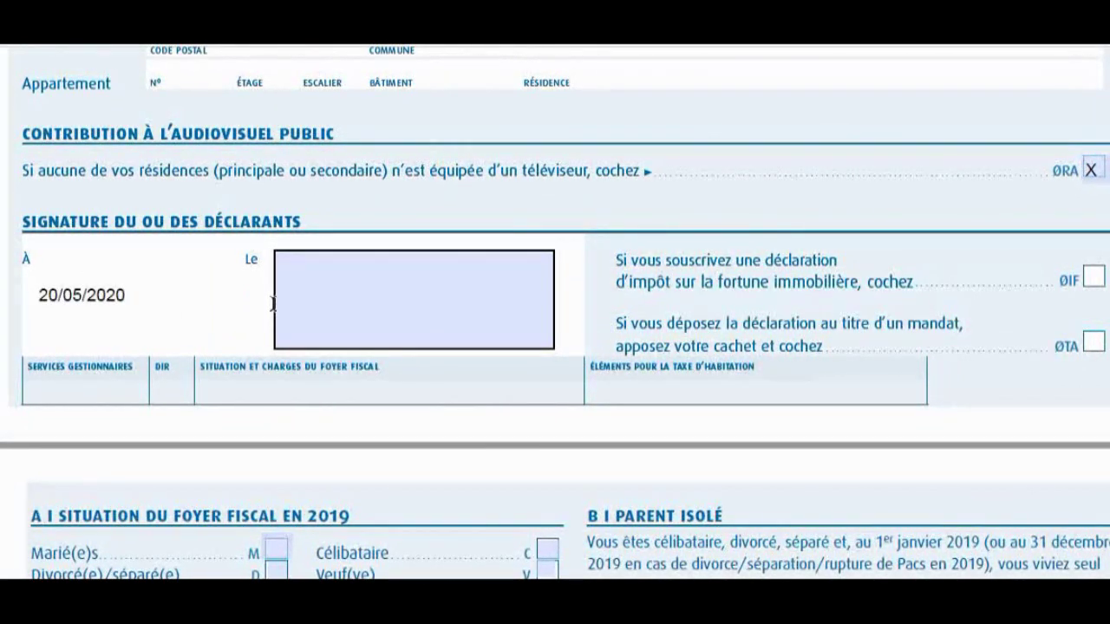
pyautogui.click(374, 306)
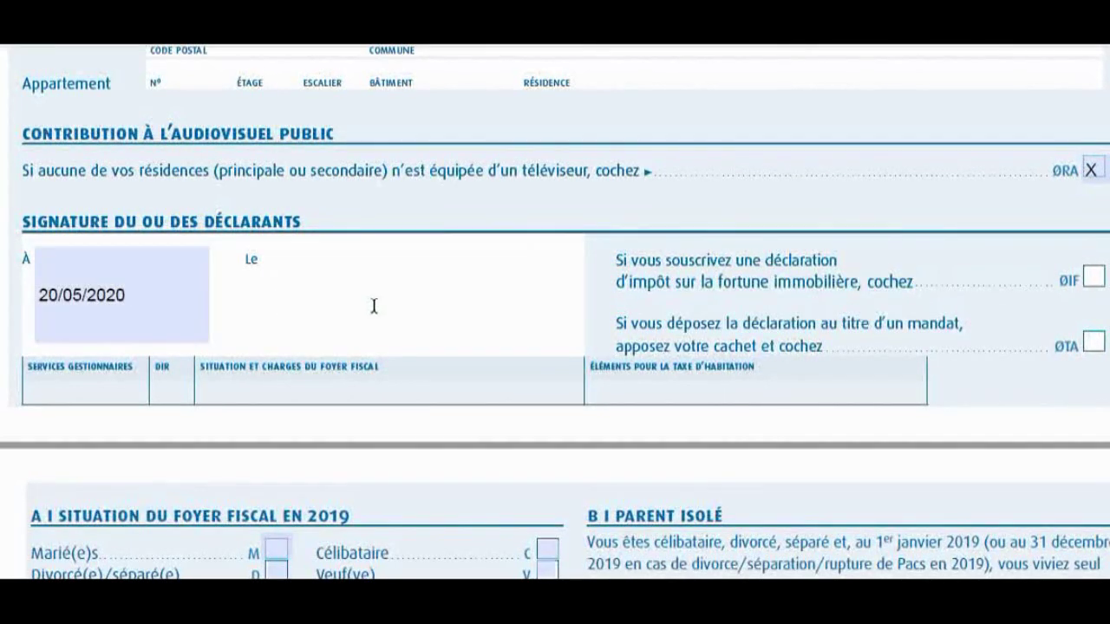
pyautogui.write('Saint Denis')
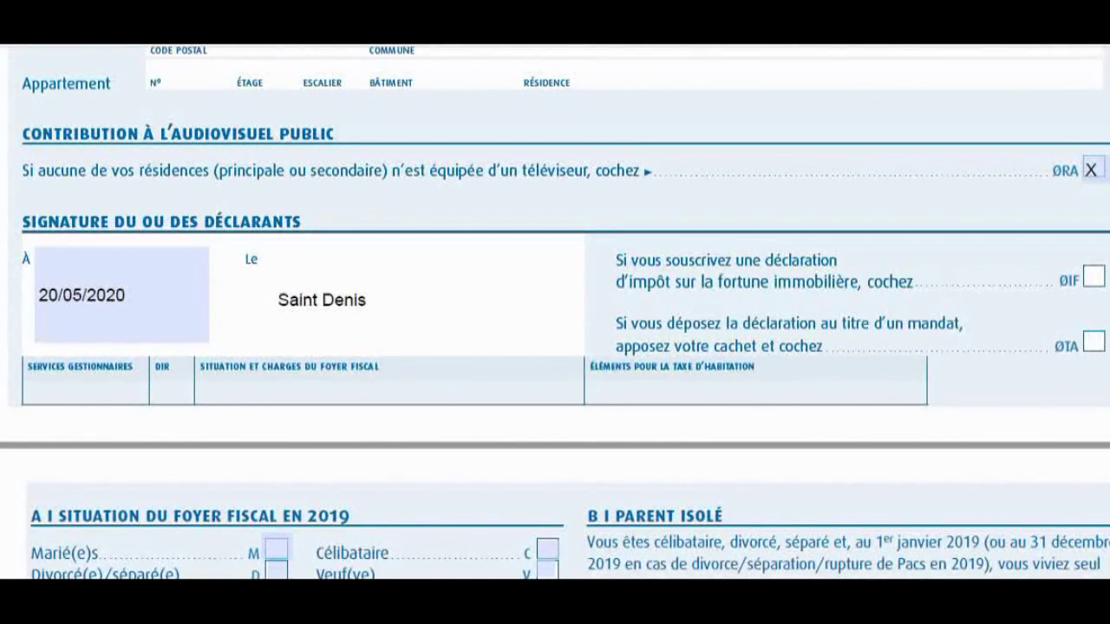
pyautogui.moveTo(436, 328); pyautogui.dragTo(580, 408)
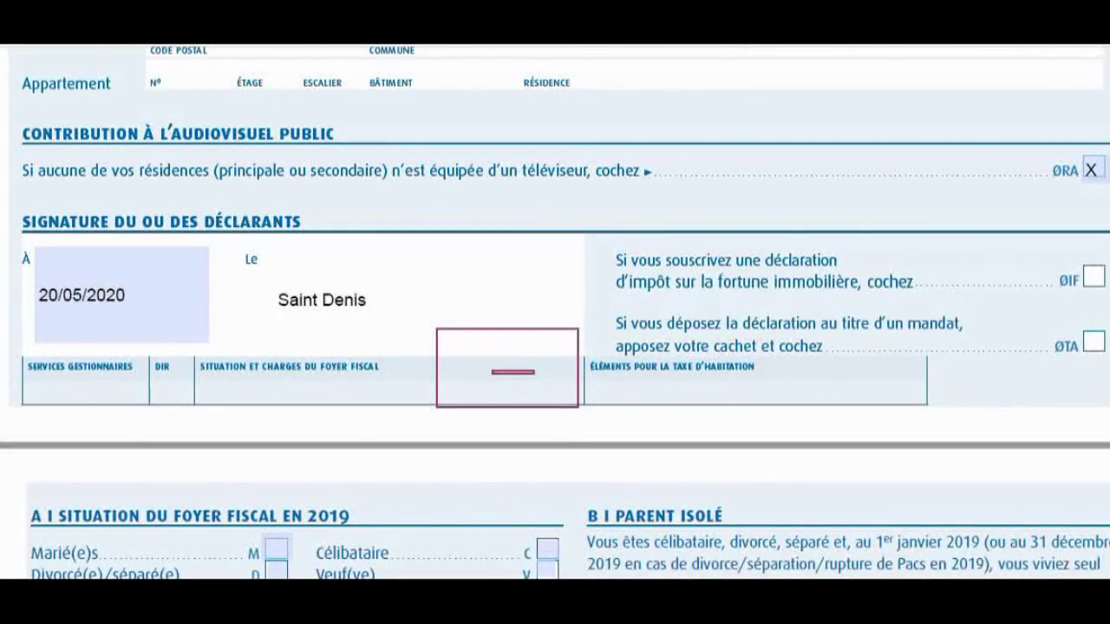
pyautogui.press('Escape')
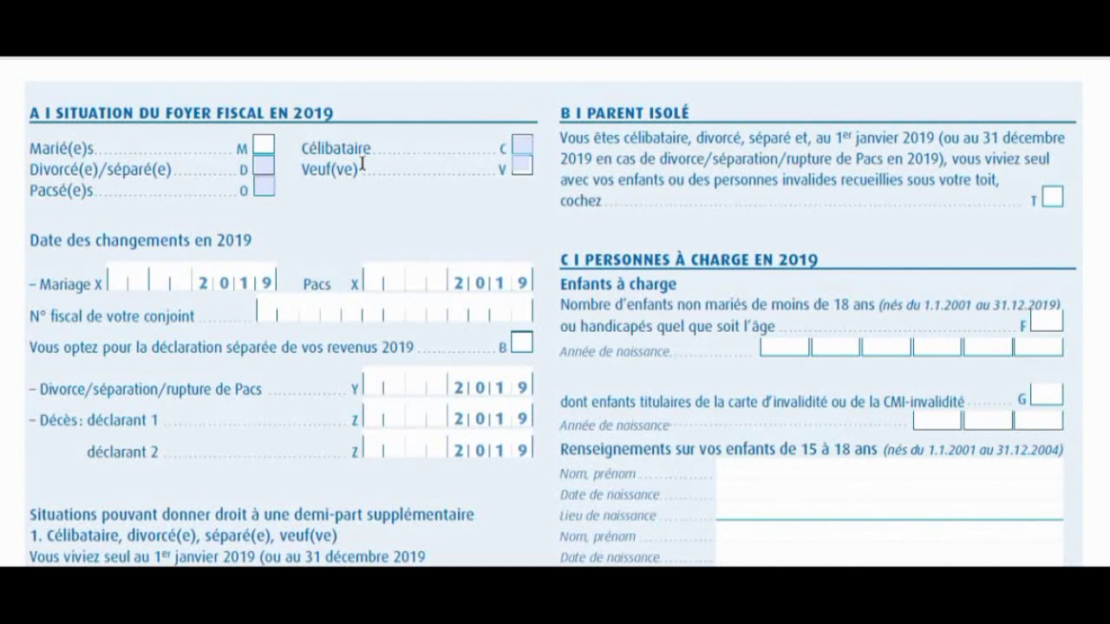
# Remove the mistaken X from Marié(e)s and mark the Célibataire box with X.
pyautogui.write('X')
pyautogui.press('BackSpace')
pyautogui.click(522, 145)
pyautogui.write('X')
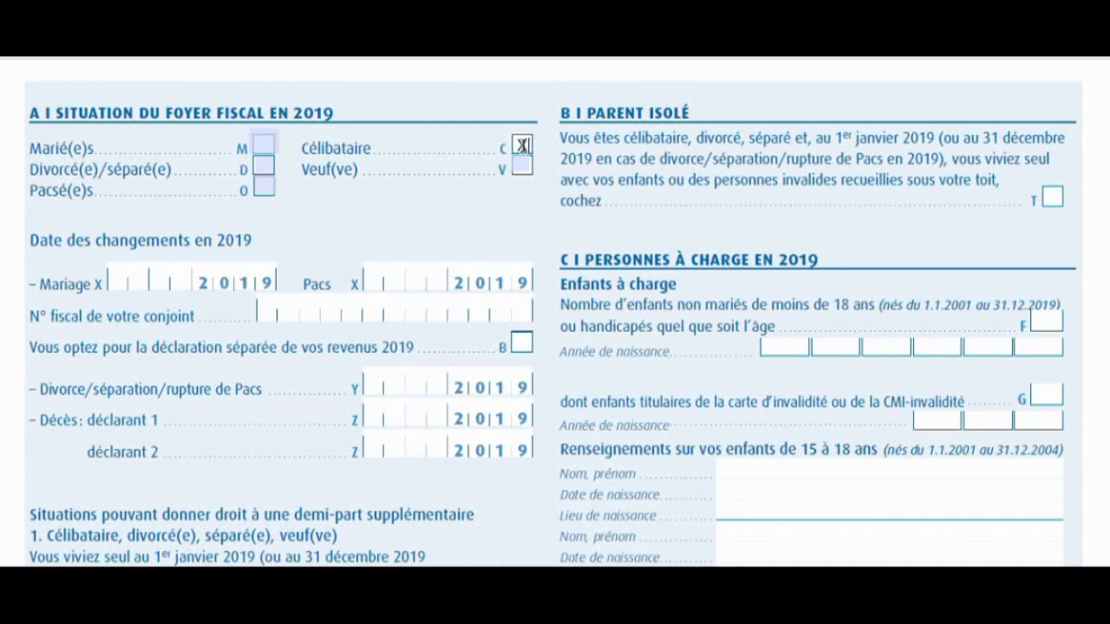
pyautogui.moveTo(555, 242)
pyautogui.mouseDown()
pyautogui.moveTo(602, 366)
pyautogui.moveTo(744, 457)
pyautogui.moveTo(1069, 471)
pyautogui.moveTo(1079, 429)
pyautogui.moveTo(1082, 461)
pyautogui.moveTo(1083, 379)
pyautogui.mouseUp()
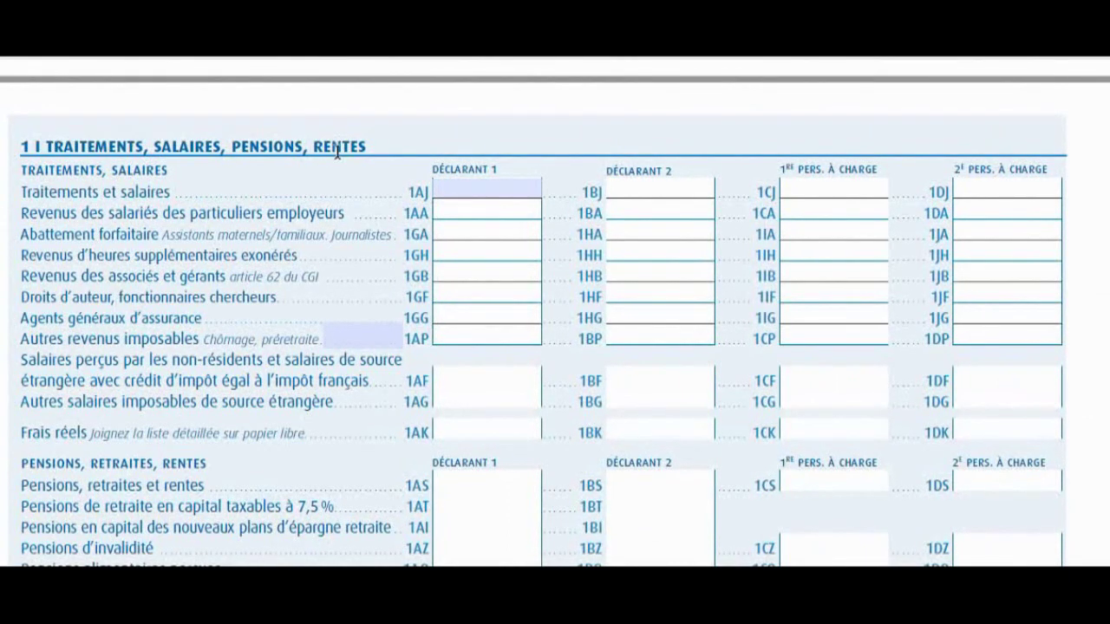
pyautogui.click(457, 188)
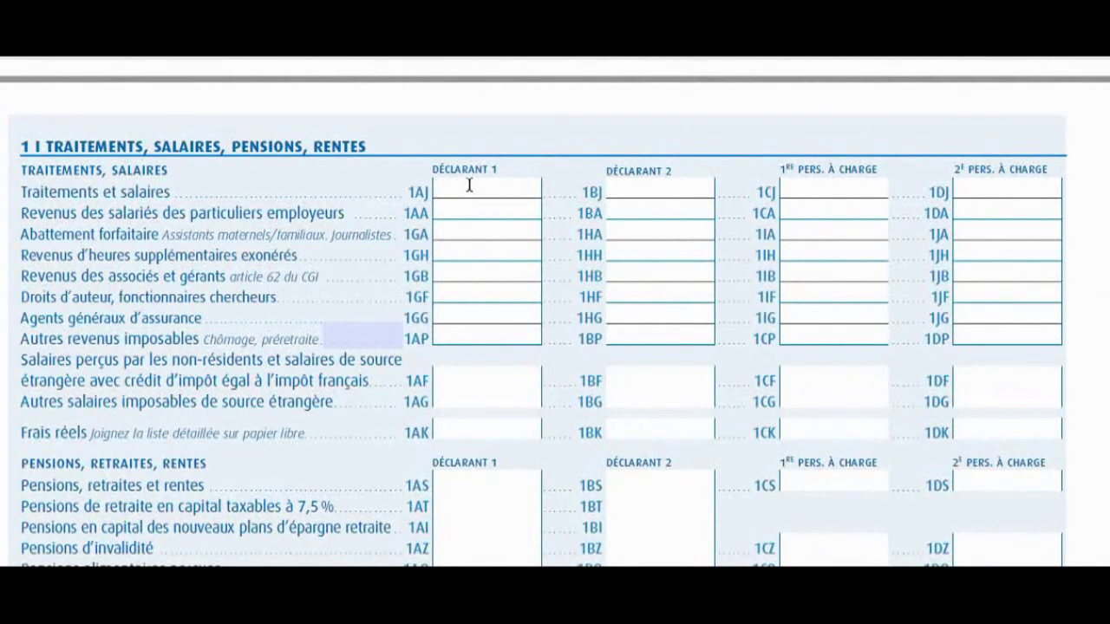
pyautogui.write('20 000')
pyautogui.moveTo(518, 188); pyautogui.dragTo(417, 180)
pyautogui.press('BackSpace')
pyautogui.write('4 000')
pyautogui.press('BackSpace')
pyautogui.press('BackSpace')
pyautogui.press('BackSpace')
pyautogui.press('BackSpace')
pyautogui.press('BackSpace')
# Leave field 1AJ empty and type RSA/AAH in the Informations field.
pyautogui.click(558, 257)
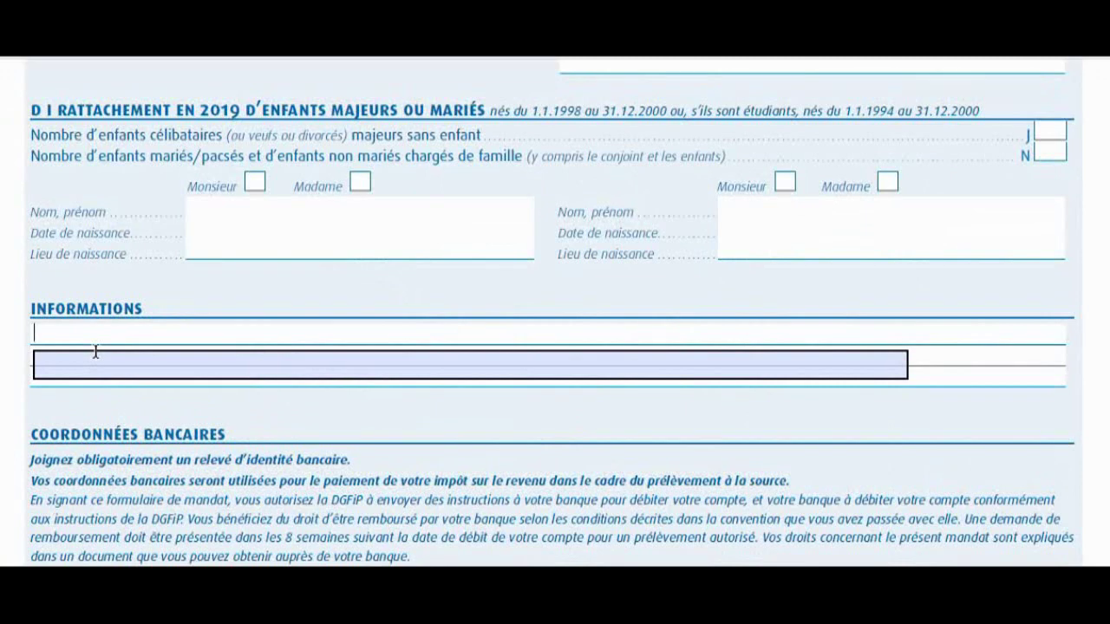
pyautogui.write('RSA/AAH')
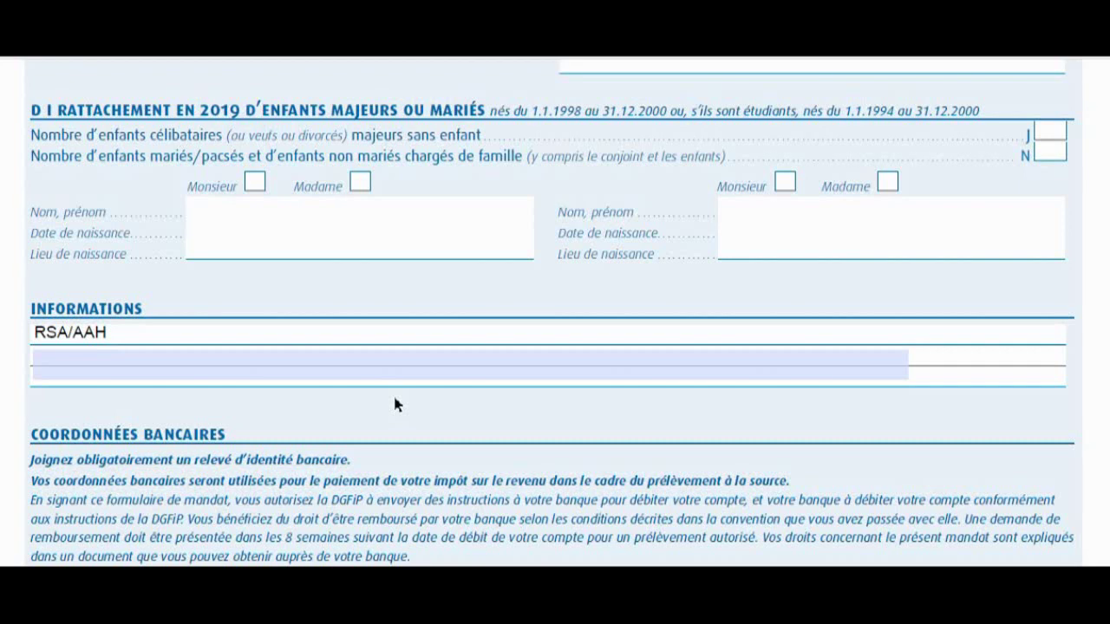
pyautogui.scroll(-6, 395, 405)
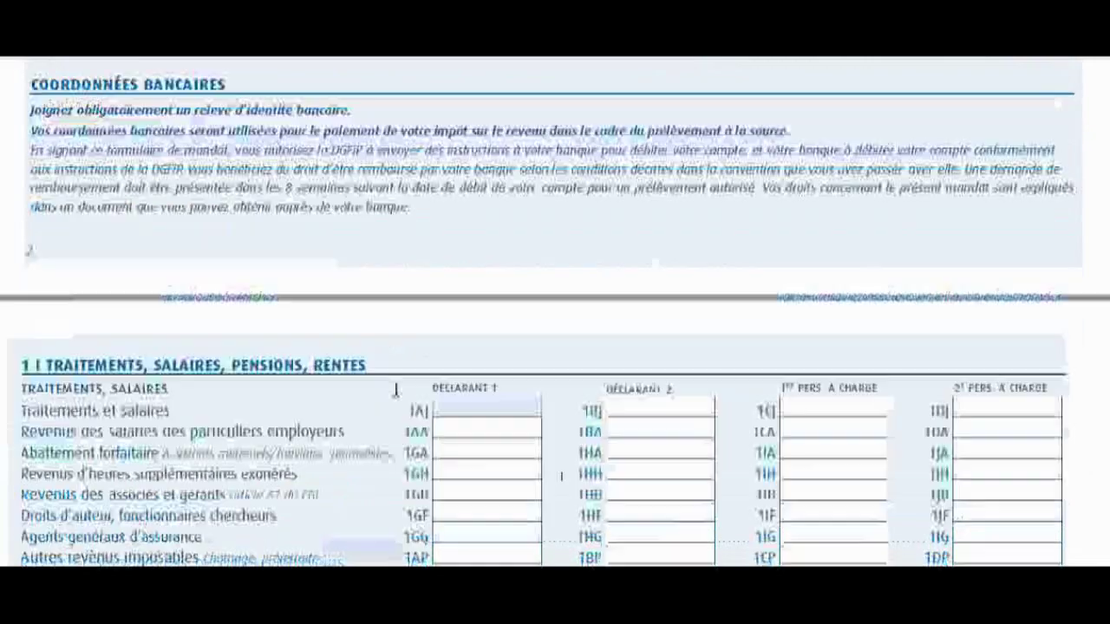
# Frame the 1AP row and its Déclarant 1 box, then scroll to the first-time filer page.
pyautogui.scroll(-2, 396, 389)
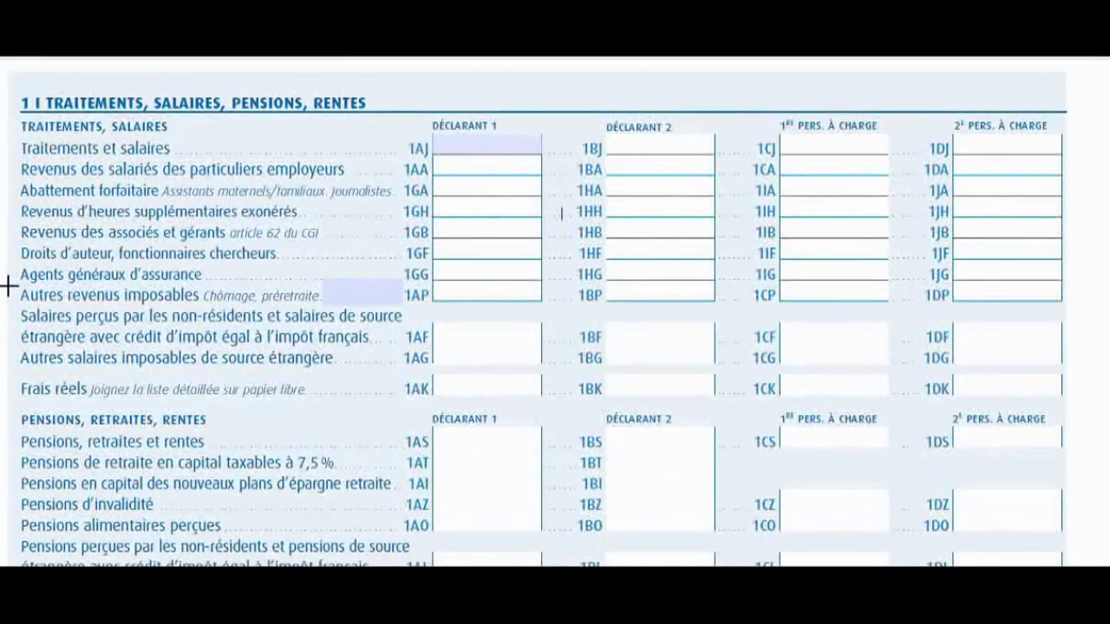
pyautogui.moveTo(7, 286); pyautogui.dragTo(430, 304)
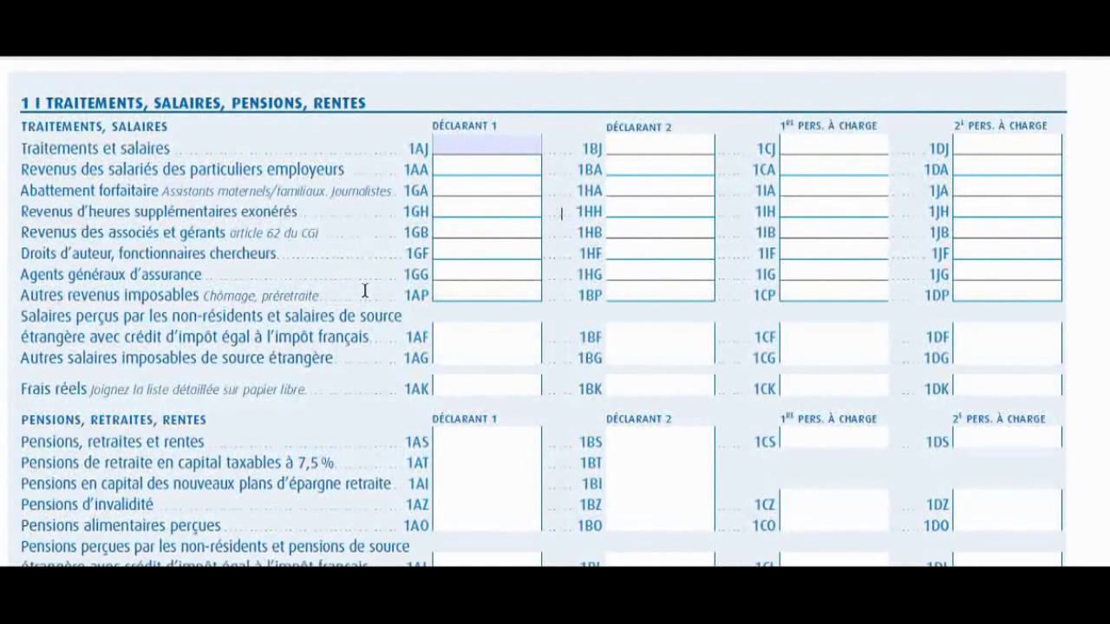
pyautogui.moveTo(427, 280); pyautogui.dragTo(548, 304)
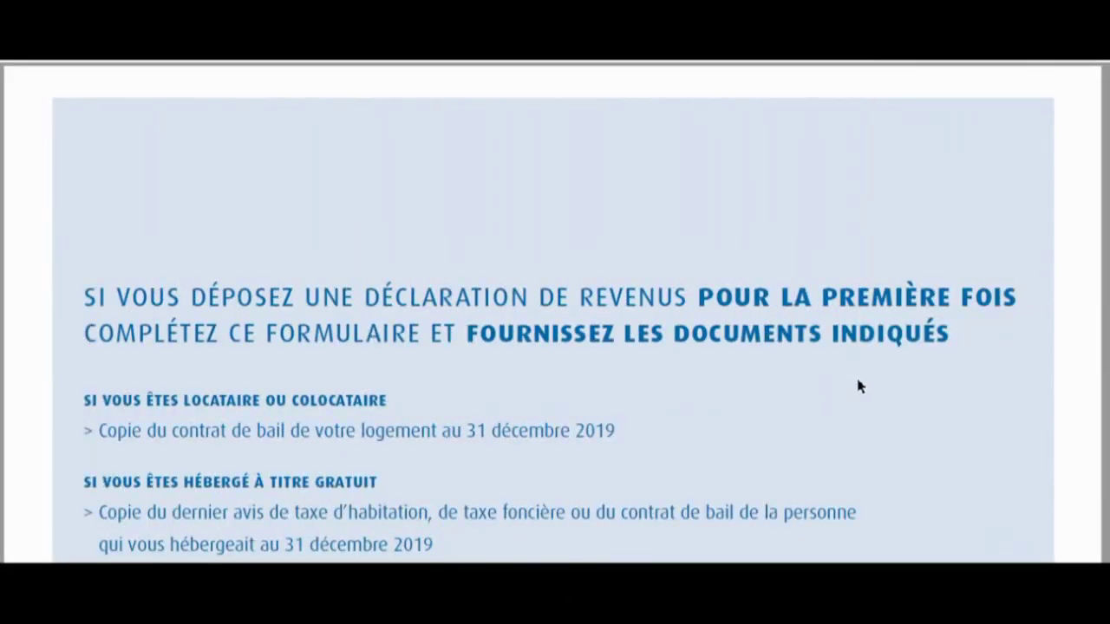
pyautogui.scroll(-10, 933, 403)
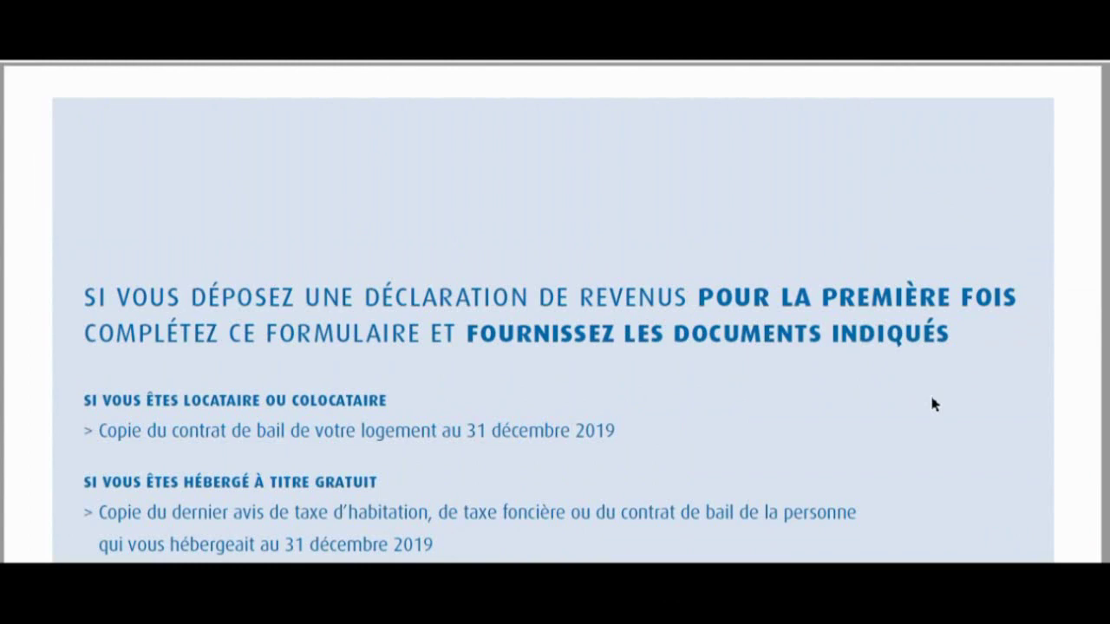